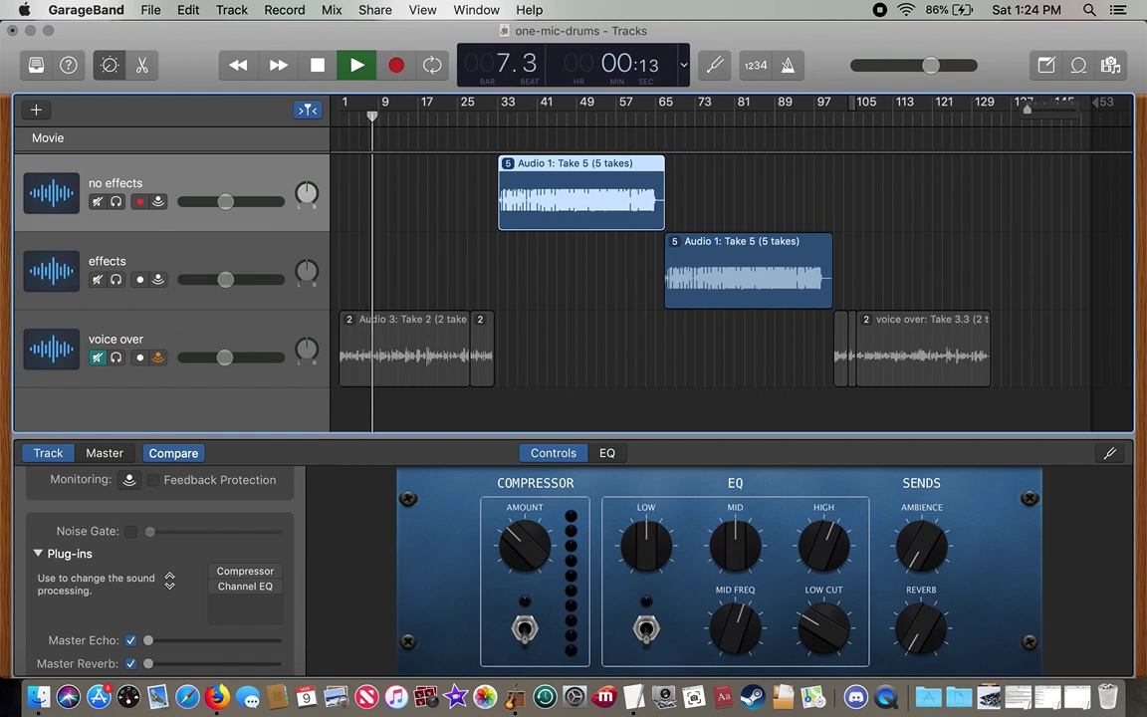
Step: Inspect the 'no effects' track's Compressor and Channel EQ plug-ins, then close them
{"action": "scroll", "coordinate": [169, 586], "scroll_direction": "down", "scroll_amount": 2}
{"action": "scroll", "coordinate": [169, 586], "scroll_direction": "up", "scroll_amount": 1}
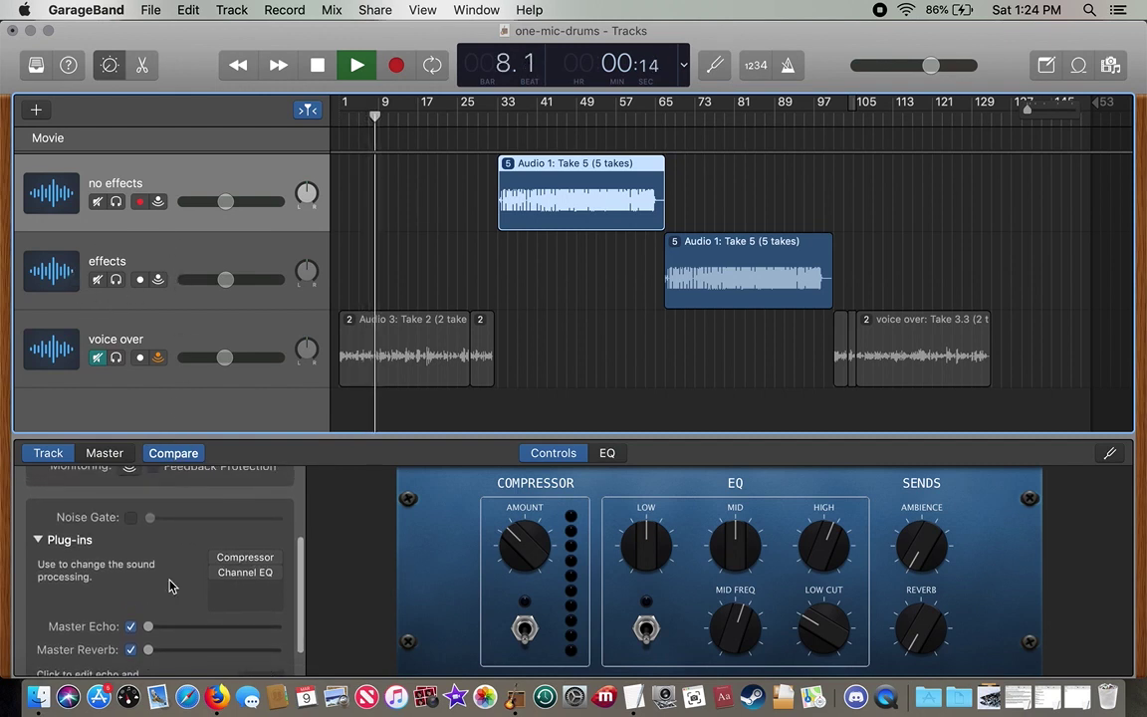
{"action": "left_click", "coordinate": [248, 559]}
{"action": "left_click", "coordinate": [245, 571]}
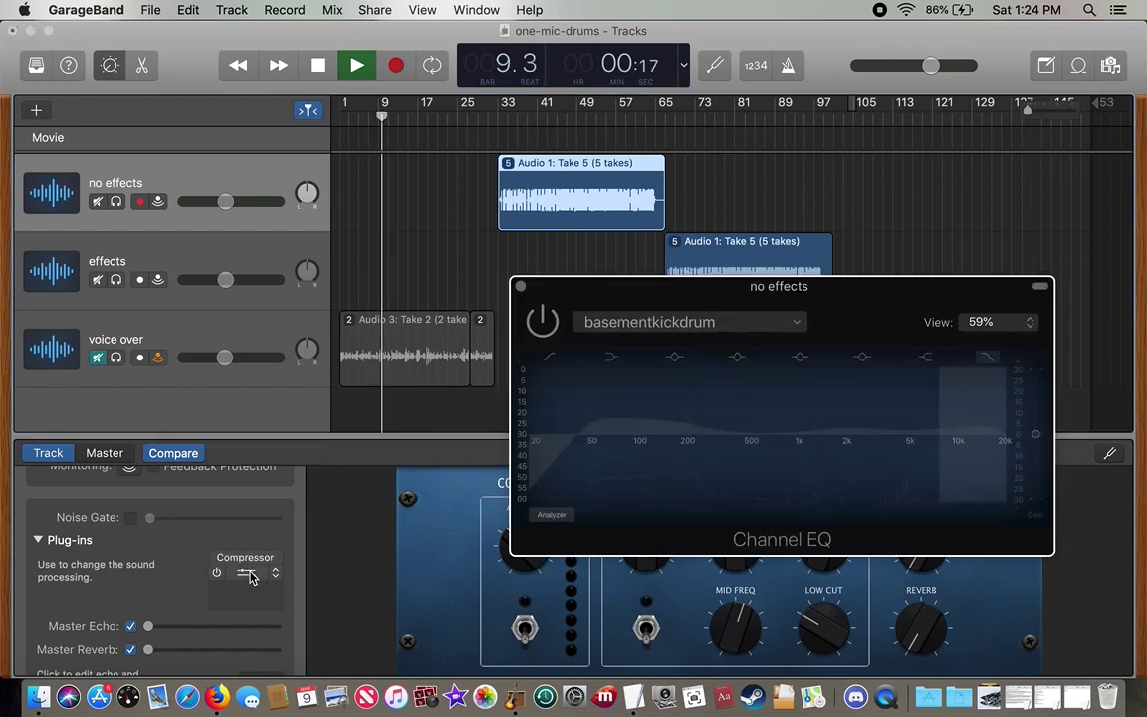
{"action": "left_click", "coordinate": [520, 285]}
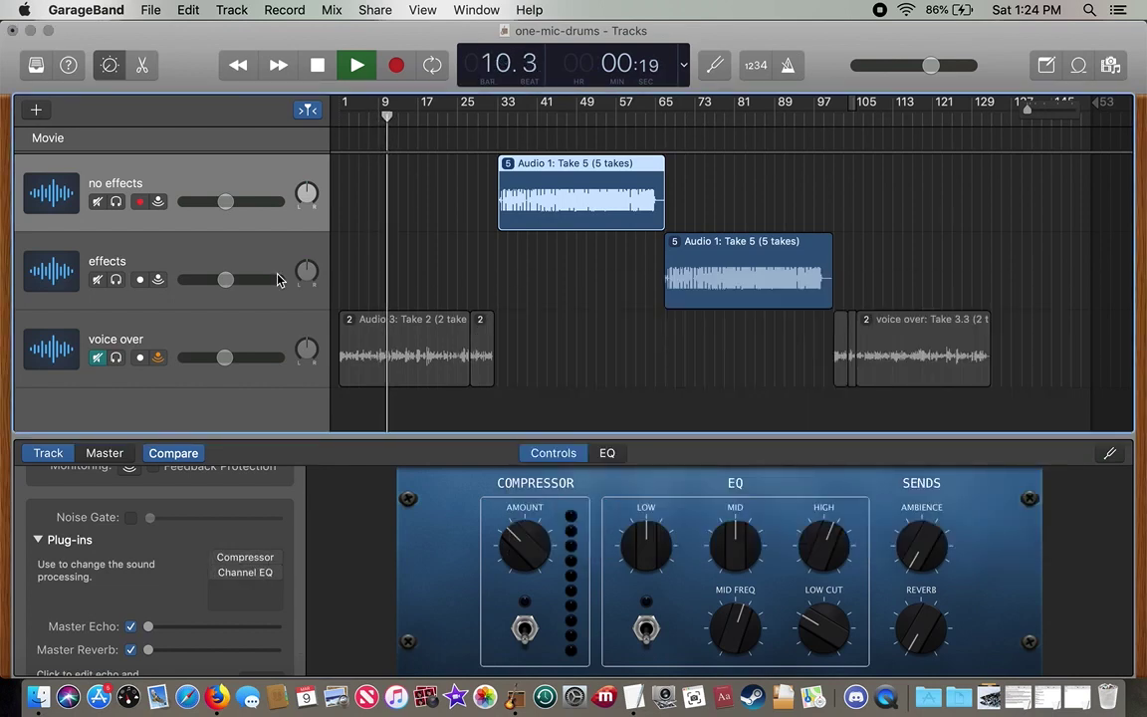
Step: Select the 'effects' track and open its Compressor, then its basementkickdrum Channel EQ, centred
{"action": "left_click", "coordinate": [208, 263]}
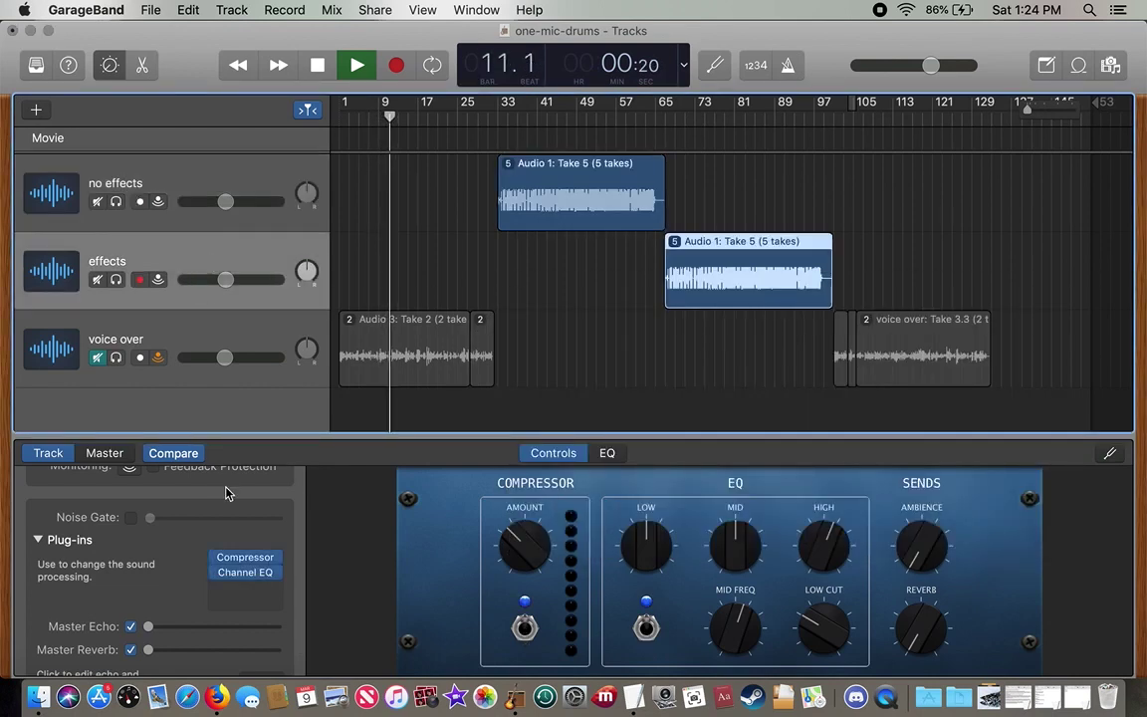
{"action": "left_click", "coordinate": [240, 558]}
{"action": "left_click", "coordinate": [179, 563]}
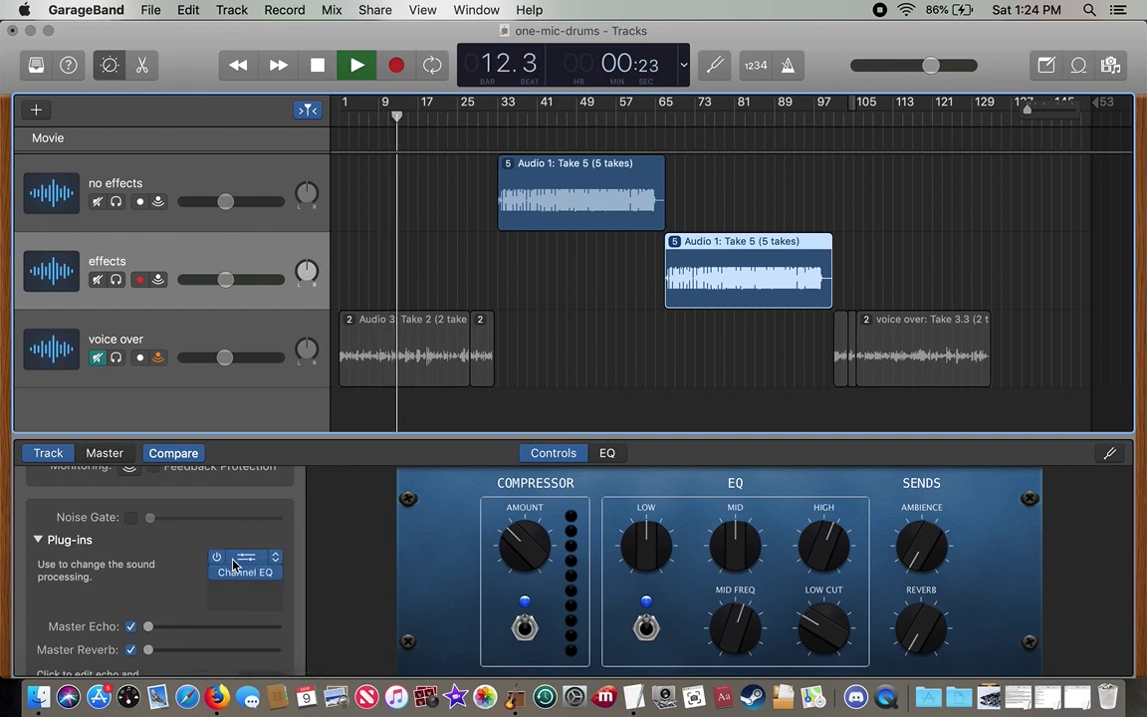
{"action": "left_click", "coordinate": [239, 564]}
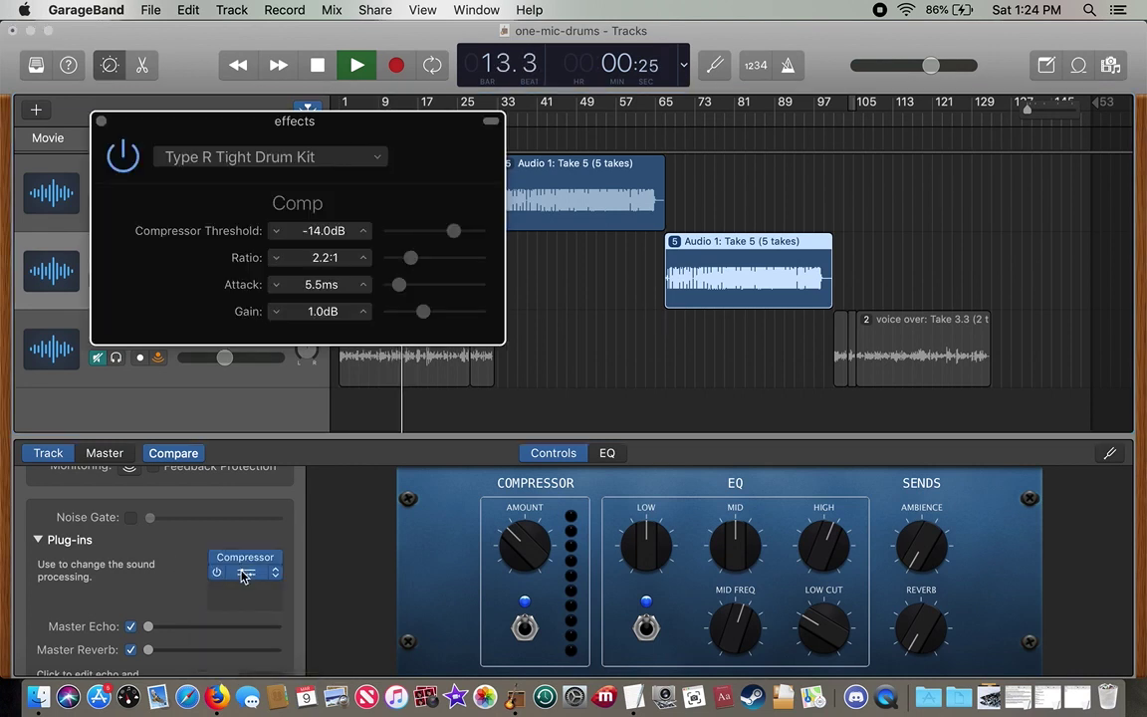
{"action": "left_click", "coordinate": [243, 574]}
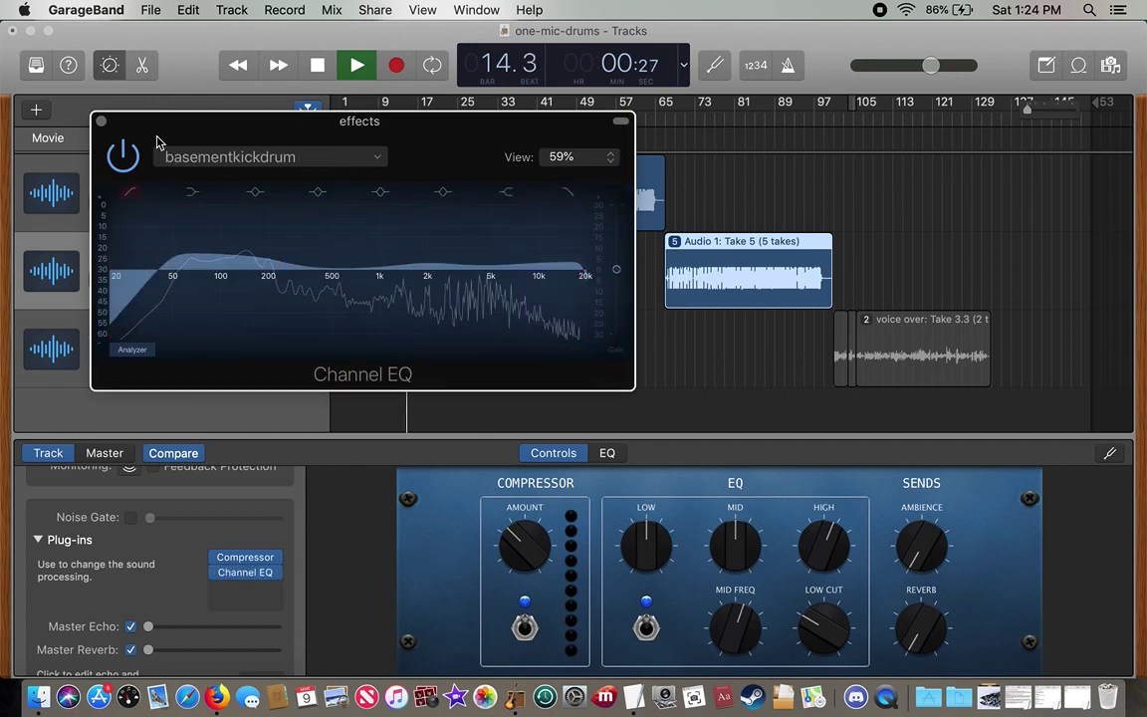
{"action": "left_click_drag", "start_coordinate": [170, 127], "coordinate": [362, 173]}
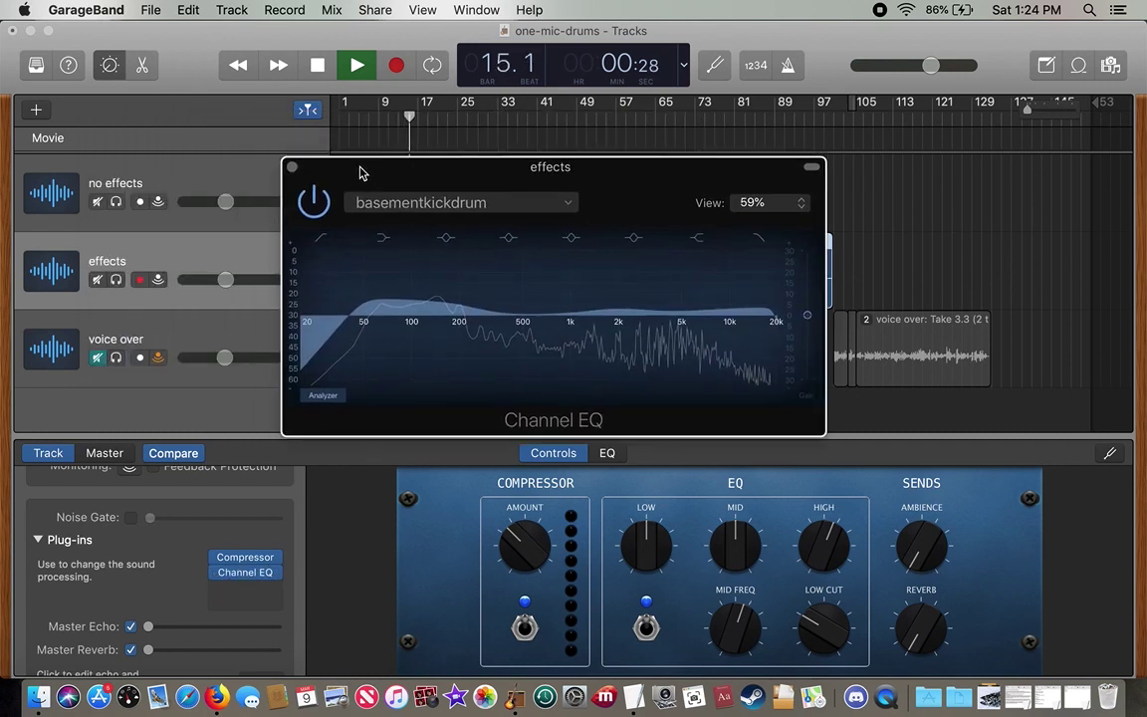
Step: Close the Channel EQ window and show the effects track in the audio editor
{"action": "left_click", "coordinate": [293, 169]}
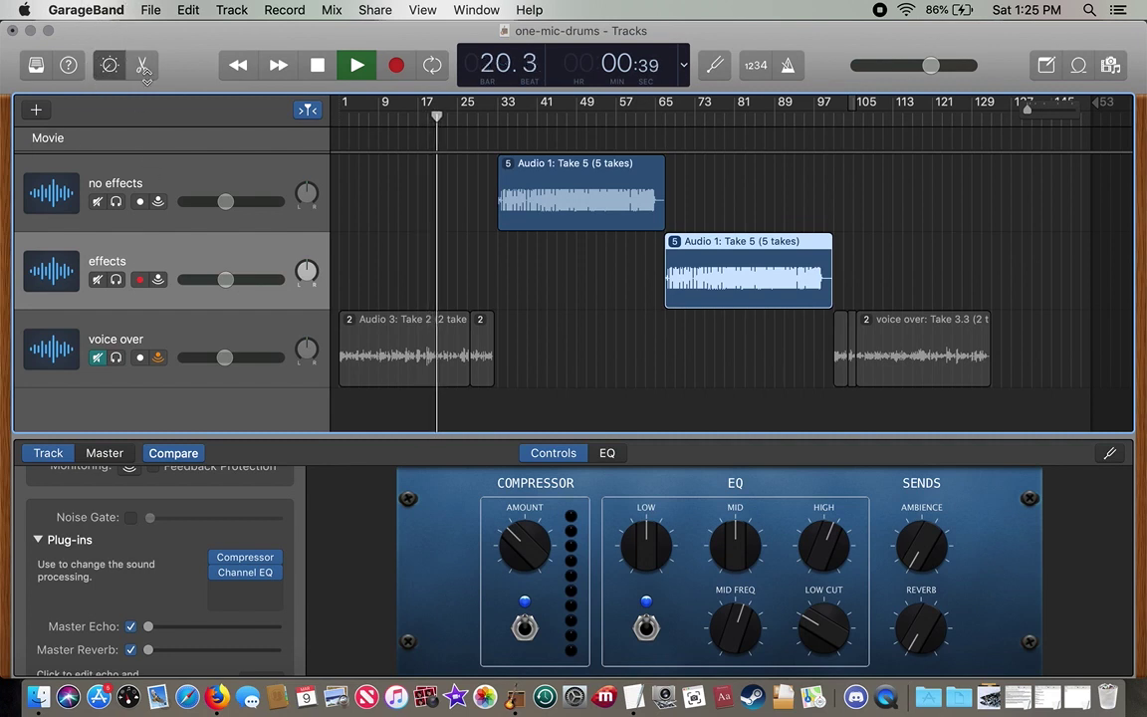
{"action": "left_click", "coordinate": [144, 65]}
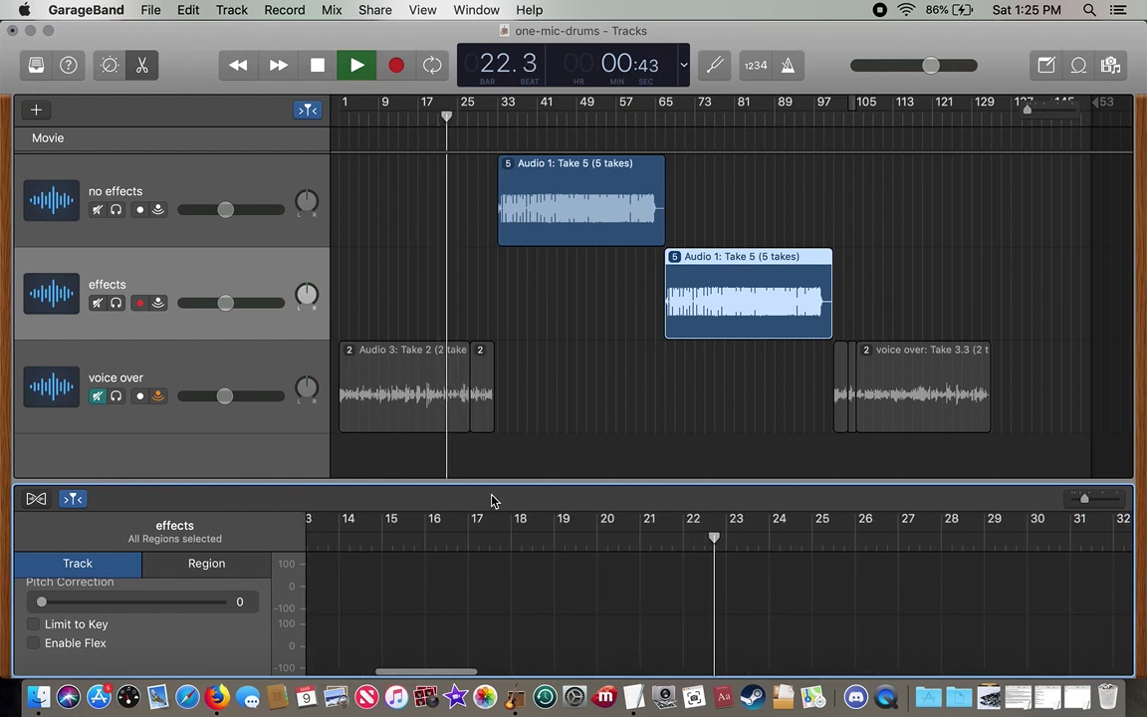
Step: Return to Smart Controls, review the EQ curve, then go back to the Controls view
{"action": "left_click", "coordinate": [105, 66]}
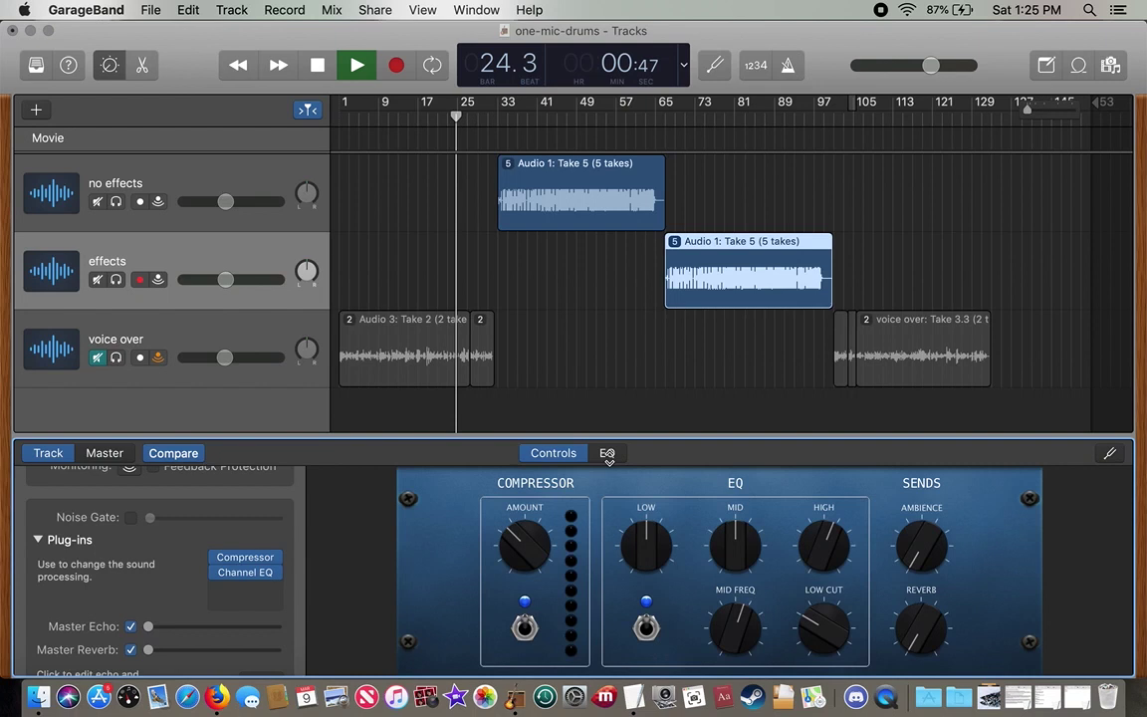
{"action": "left_click", "coordinate": [607, 454]}
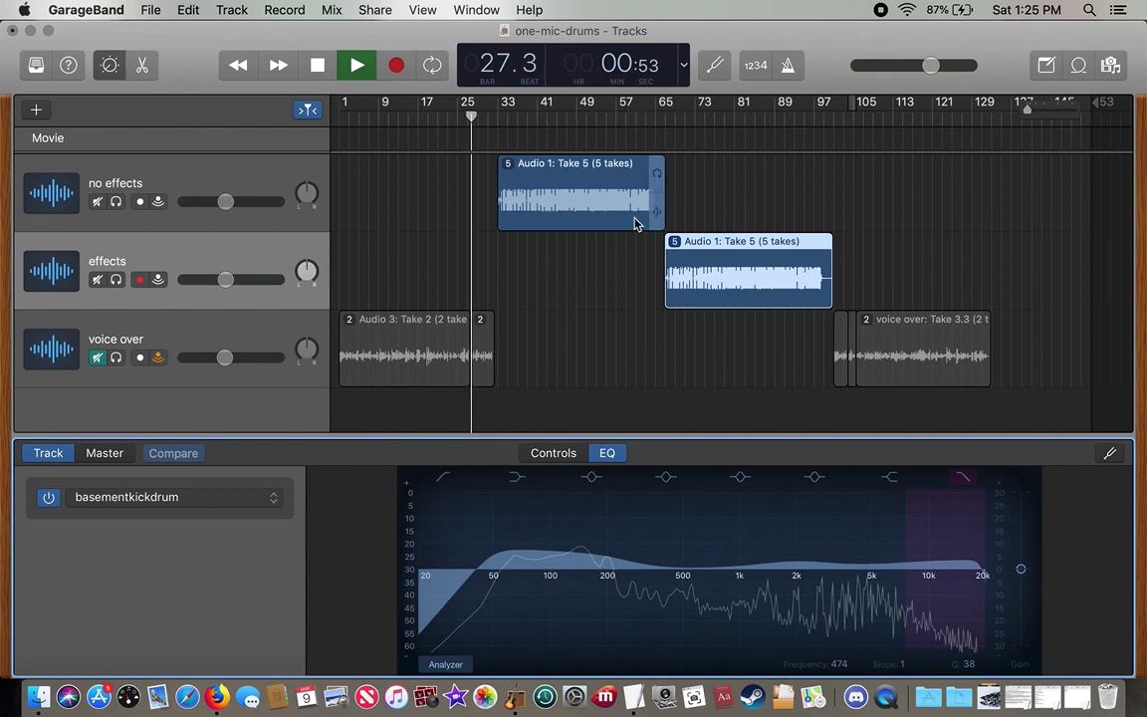
{"action": "left_click", "coordinate": [550, 453]}
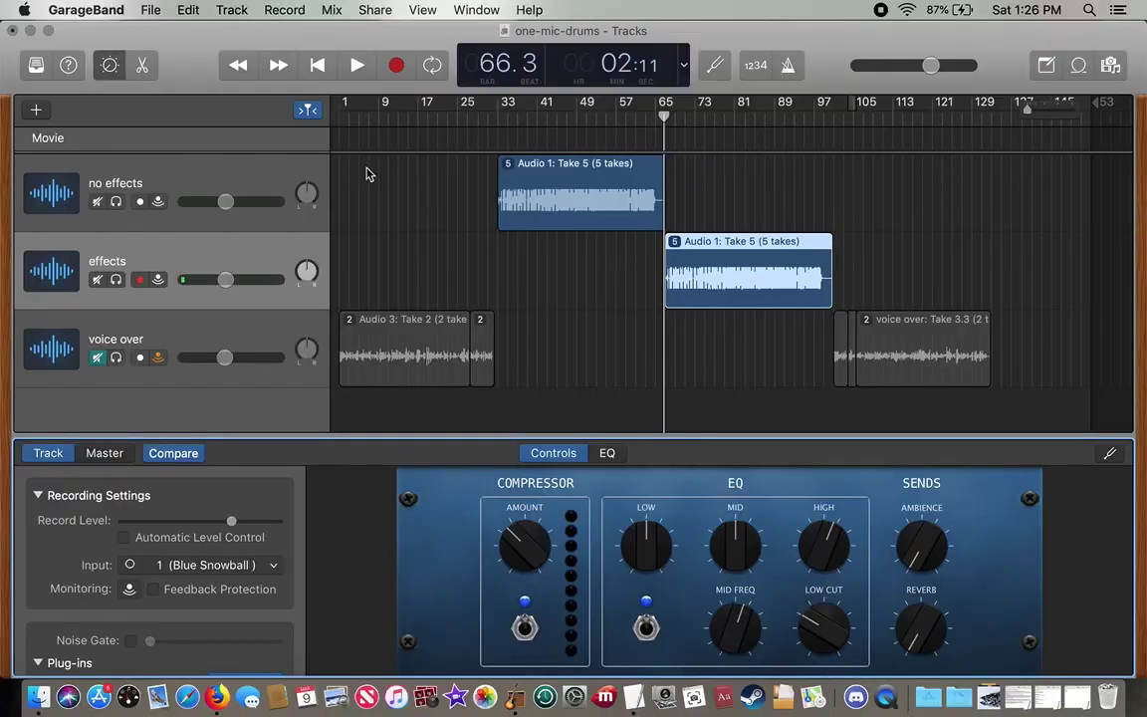
Step: Start playback and keep the recording input on 1 (Blue Snowball)
{"action": "left_click", "coordinate": [356, 66]}
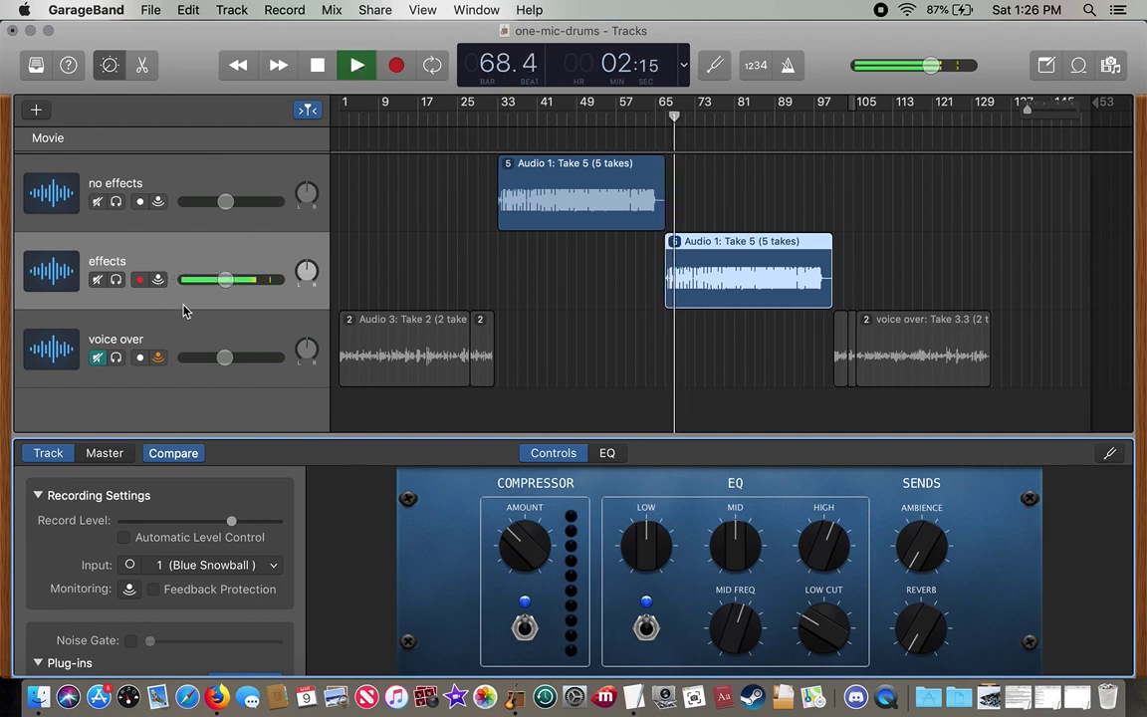
{"action": "left_click", "coordinate": [275, 568]}
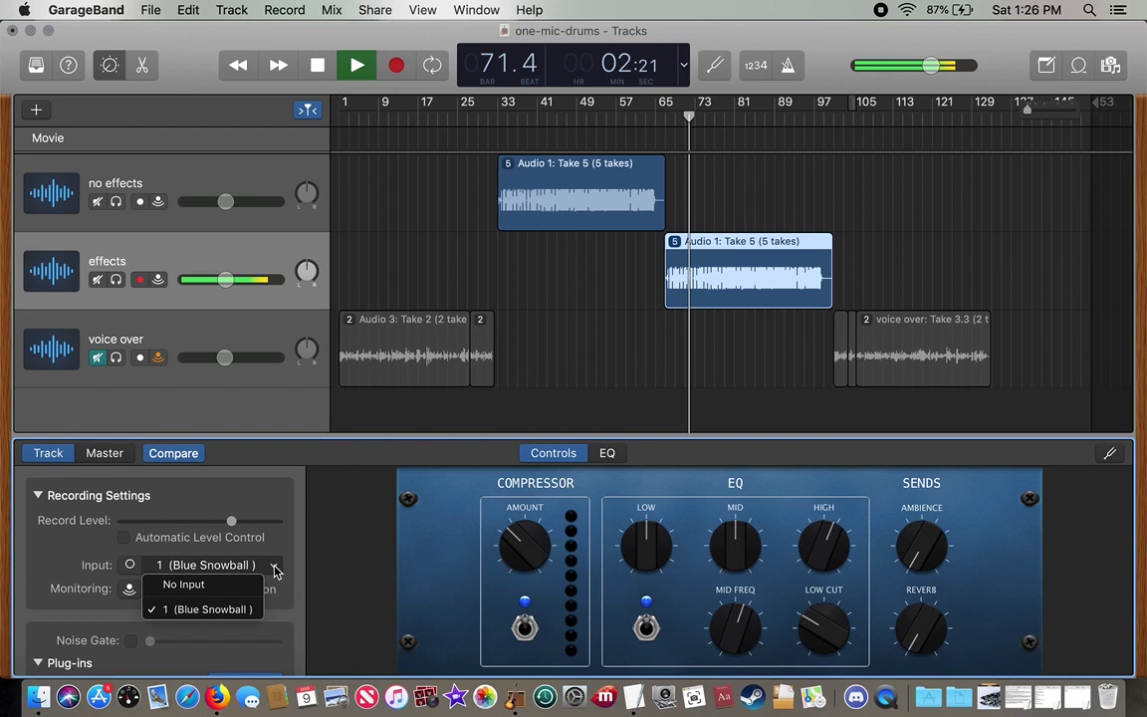
{"action": "left_click", "coordinate": [295, 564]}
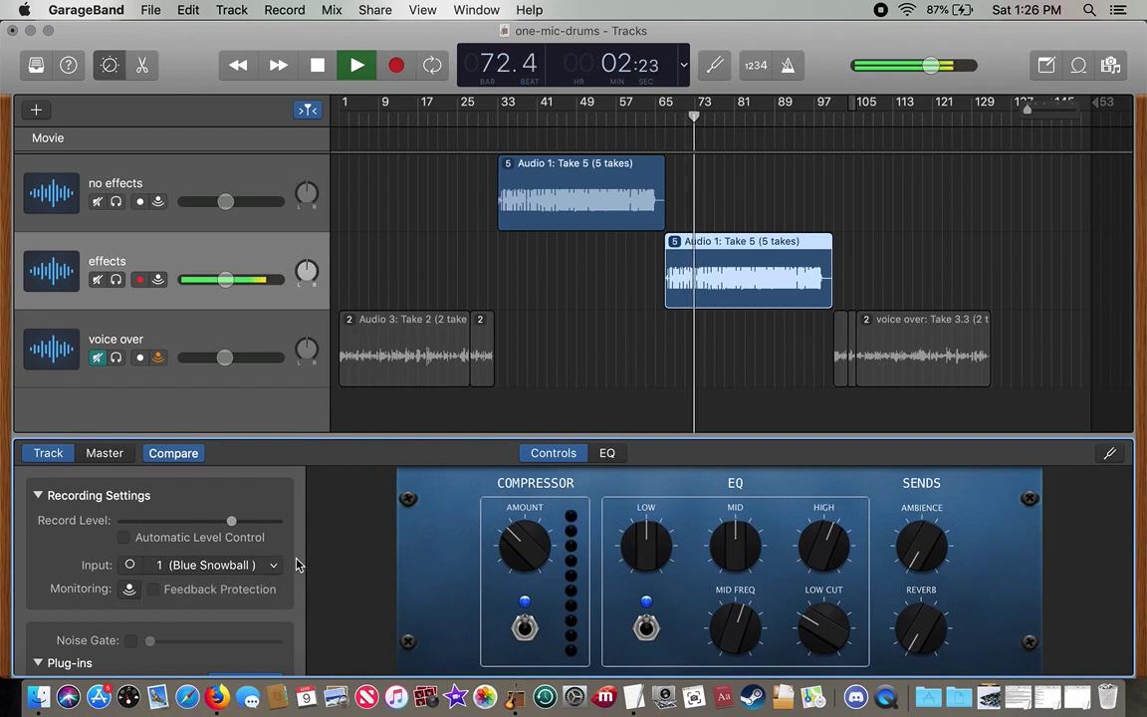
Step: Collapse and re-expand the Plug-ins section listing Compressor and Channel EQ
{"action": "scroll", "coordinate": [291, 577], "scroll_direction": "down", "scroll_amount": 3}
{"action": "scroll", "coordinate": [290, 580], "scroll_direction": "down", "scroll_amount": 1}
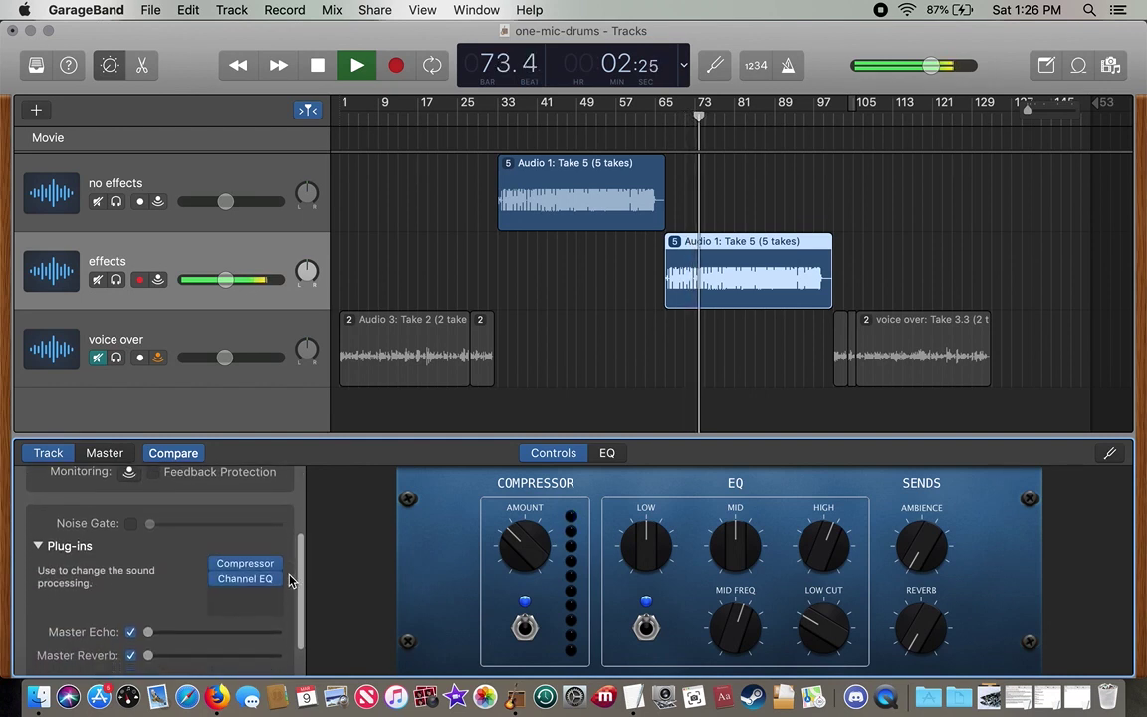
{"action": "left_click", "coordinate": [38, 547]}
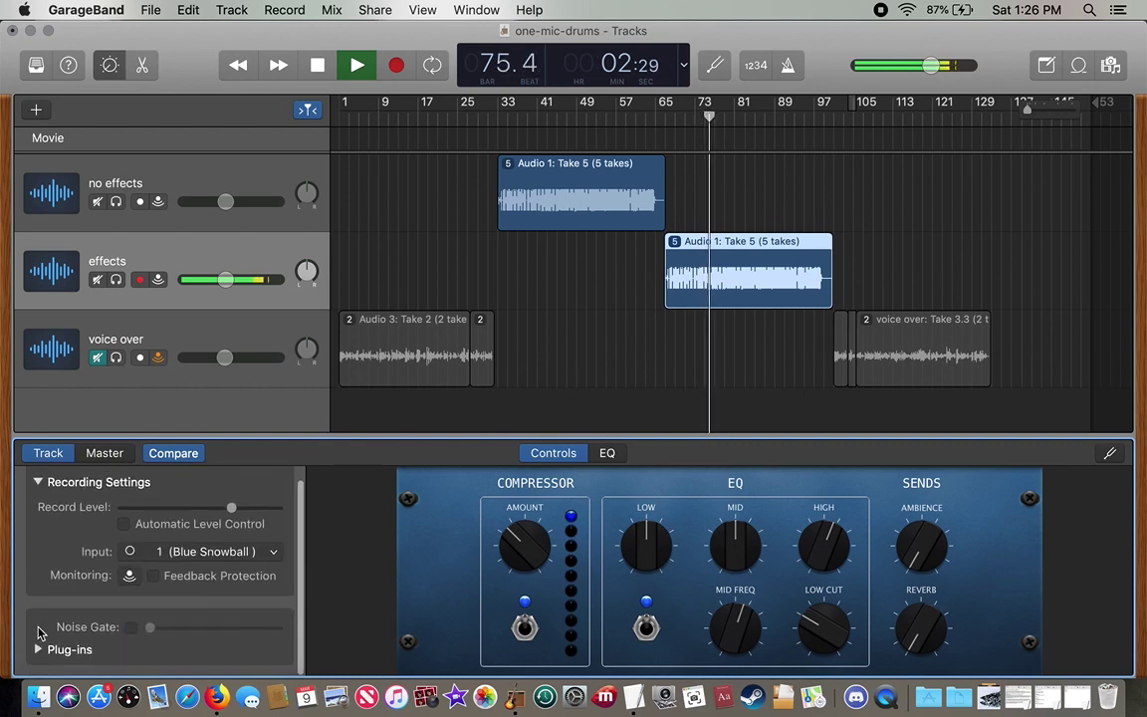
{"action": "left_click", "coordinate": [38, 647]}
{"action": "scroll", "coordinate": [67, 620], "scroll_direction": "down", "scroll_amount": 5}
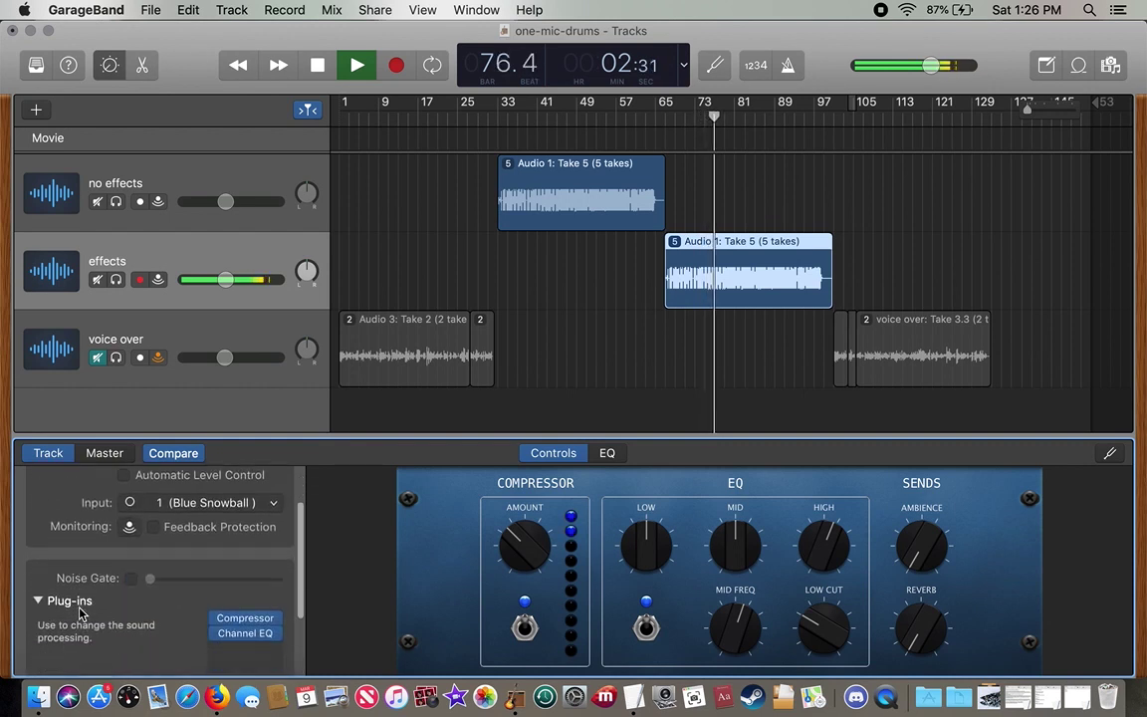
Step: Review the Compressor presets, keep Type R Tight Drum Kit (−14.0dB, 2.2:1), and close it
{"action": "mouse_move", "coordinate": [281, 567]}
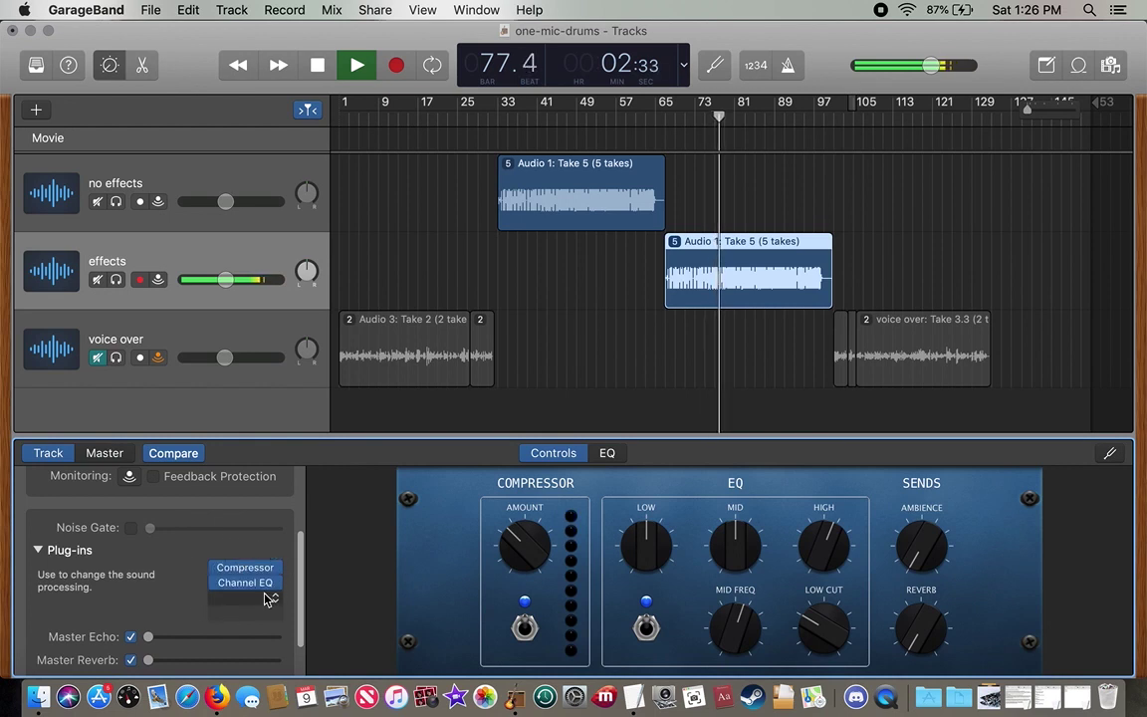
{"action": "left_click", "coordinate": [246, 567]}
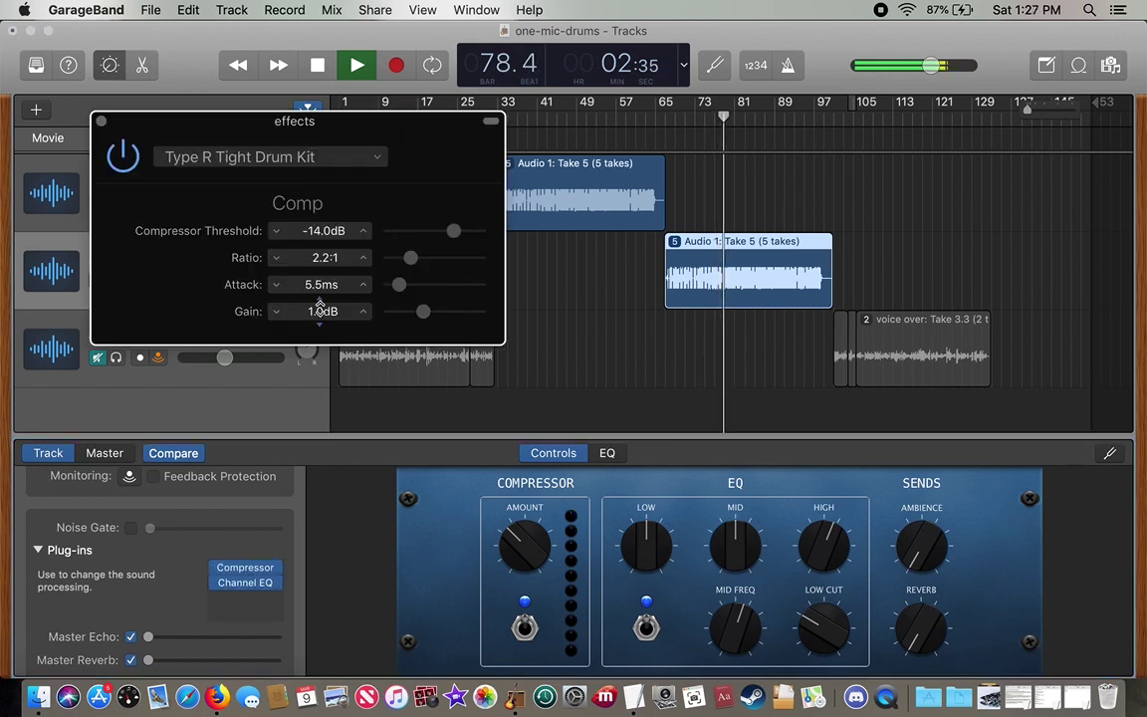
{"action": "left_click", "coordinate": [377, 163]}
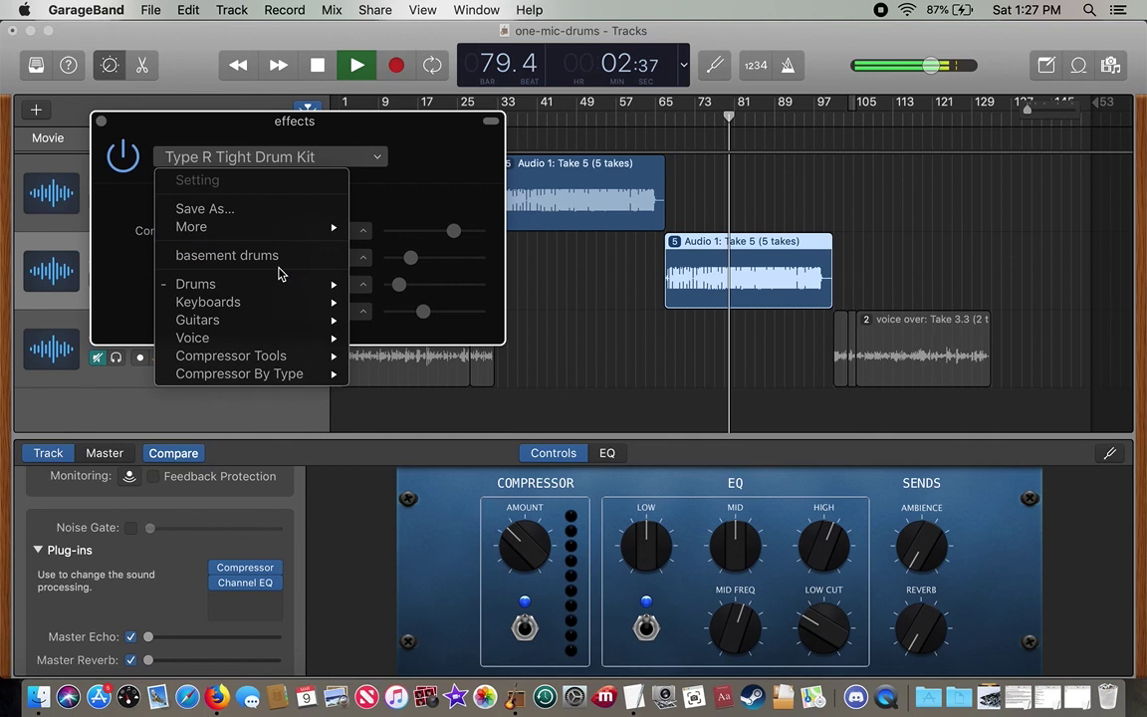
{"action": "mouse_move", "coordinate": [277, 282]}
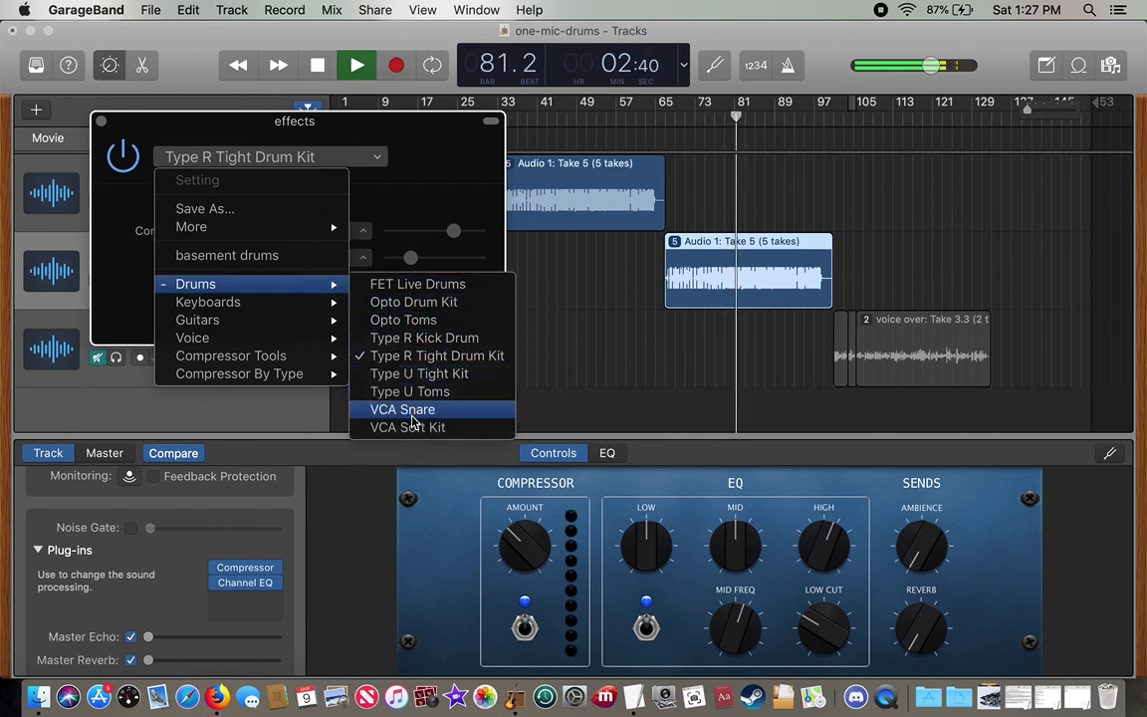
{"action": "left_click", "coordinate": [220, 126]}
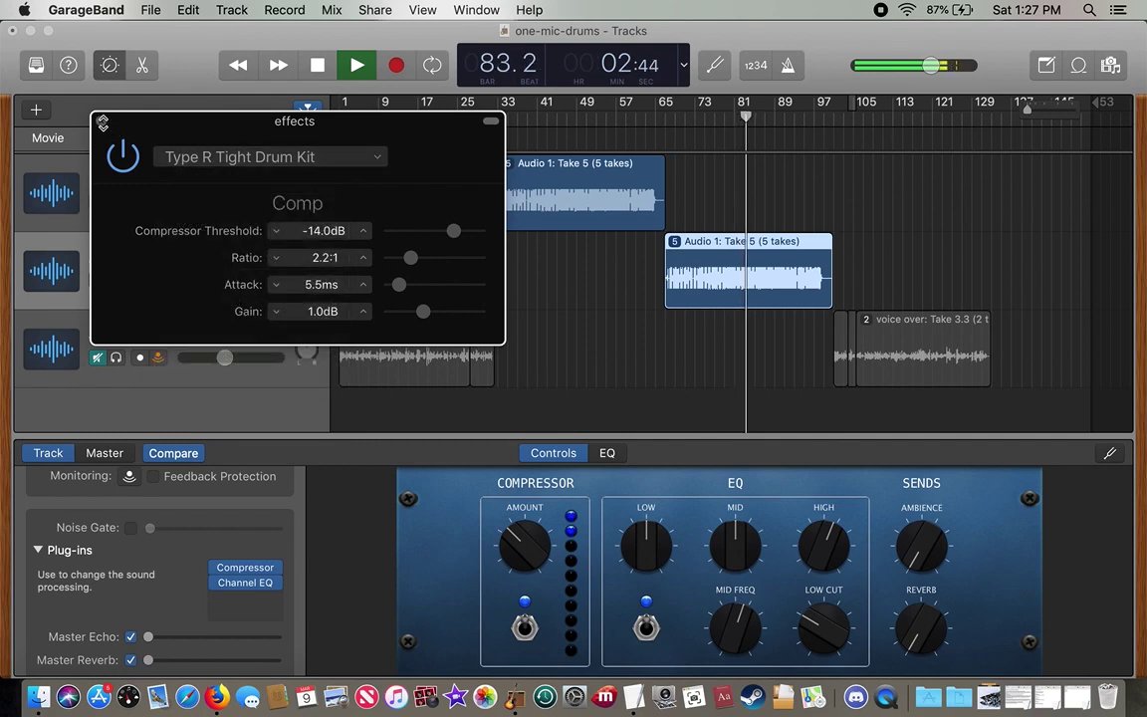
{"action": "left_click", "coordinate": [100, 122]}
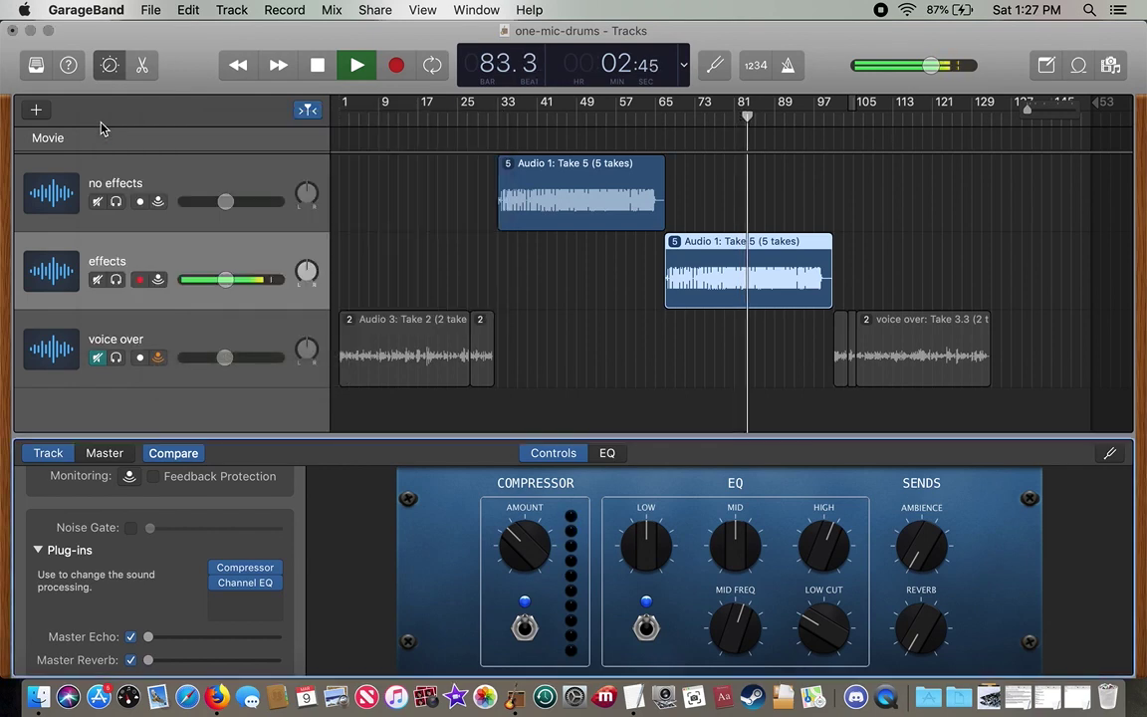
{"action": "left_click", "coordinate": [242, 586]}
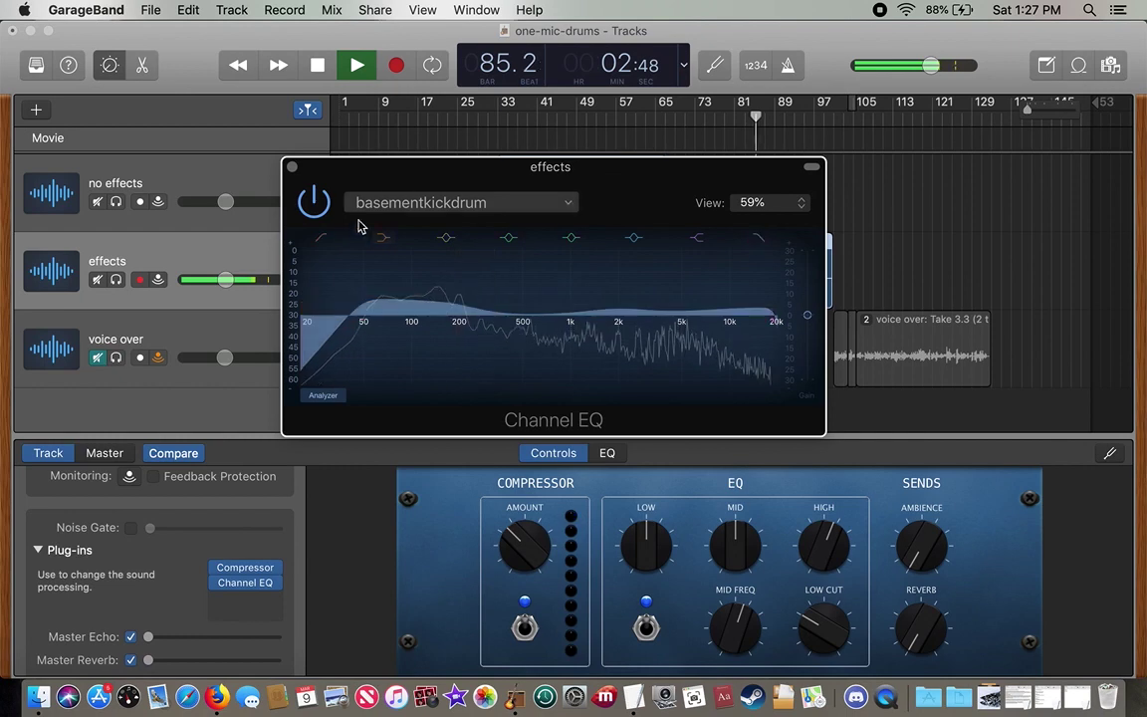
{"action": "left_click", "coordinate": [568, 202]}
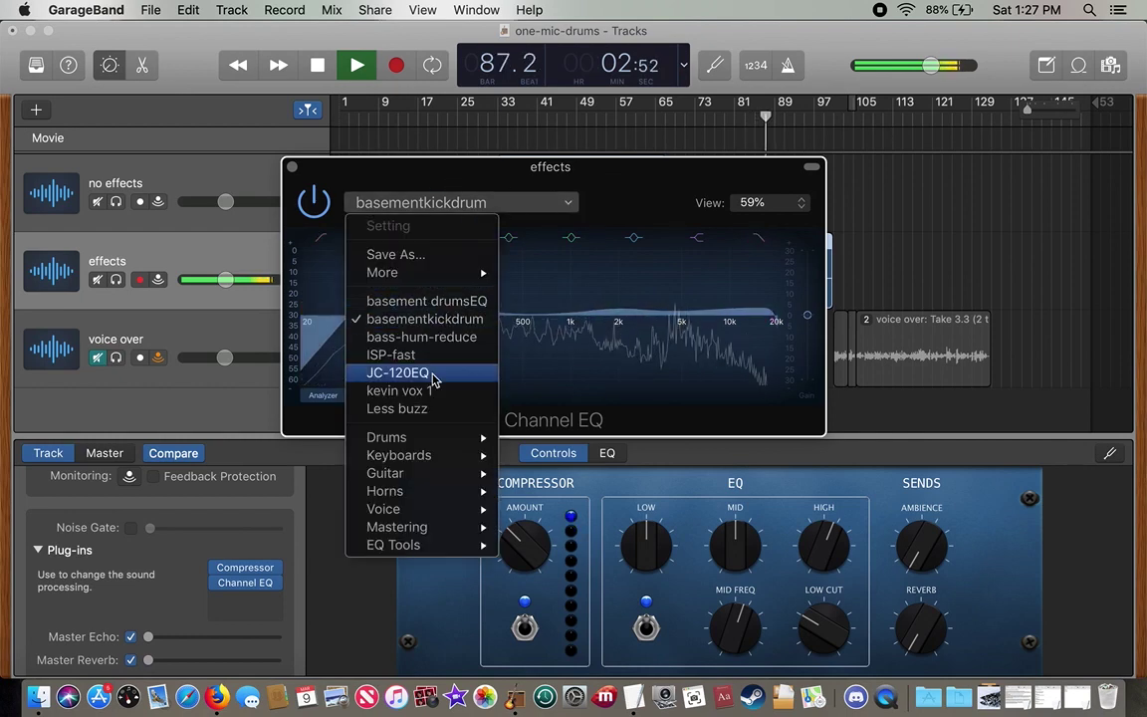
{"action": "mouse_move", "coordinate": [426, 438]}
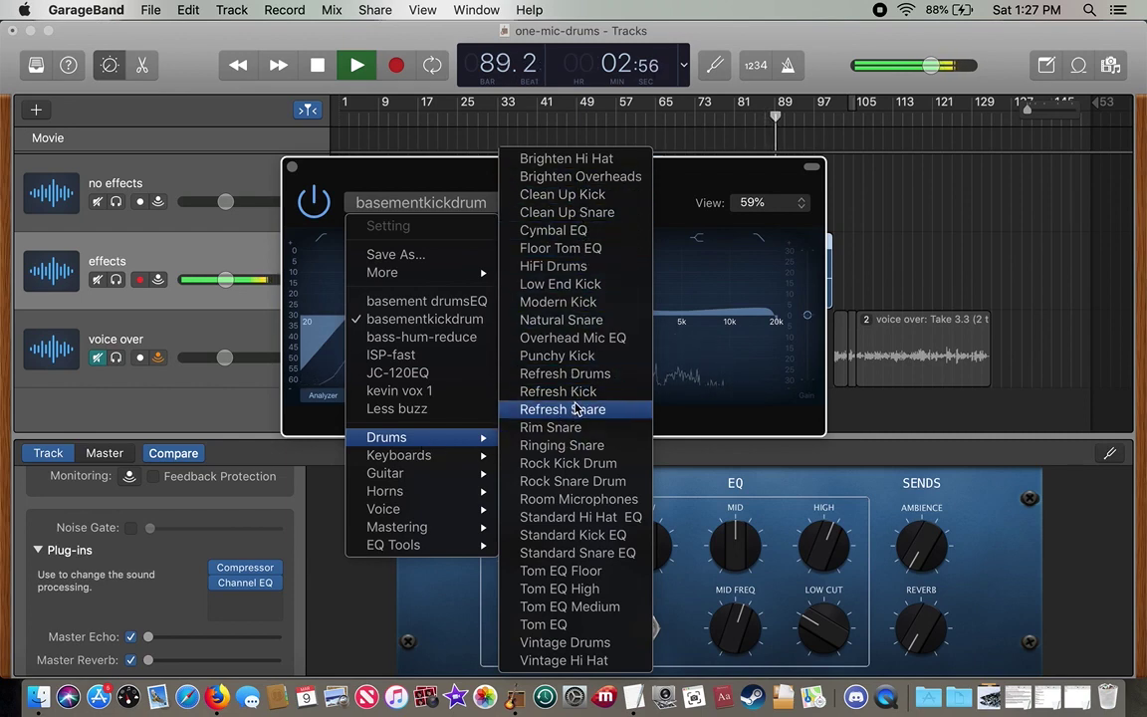
{"action": "left_click", "coordinate": [684, 174]}
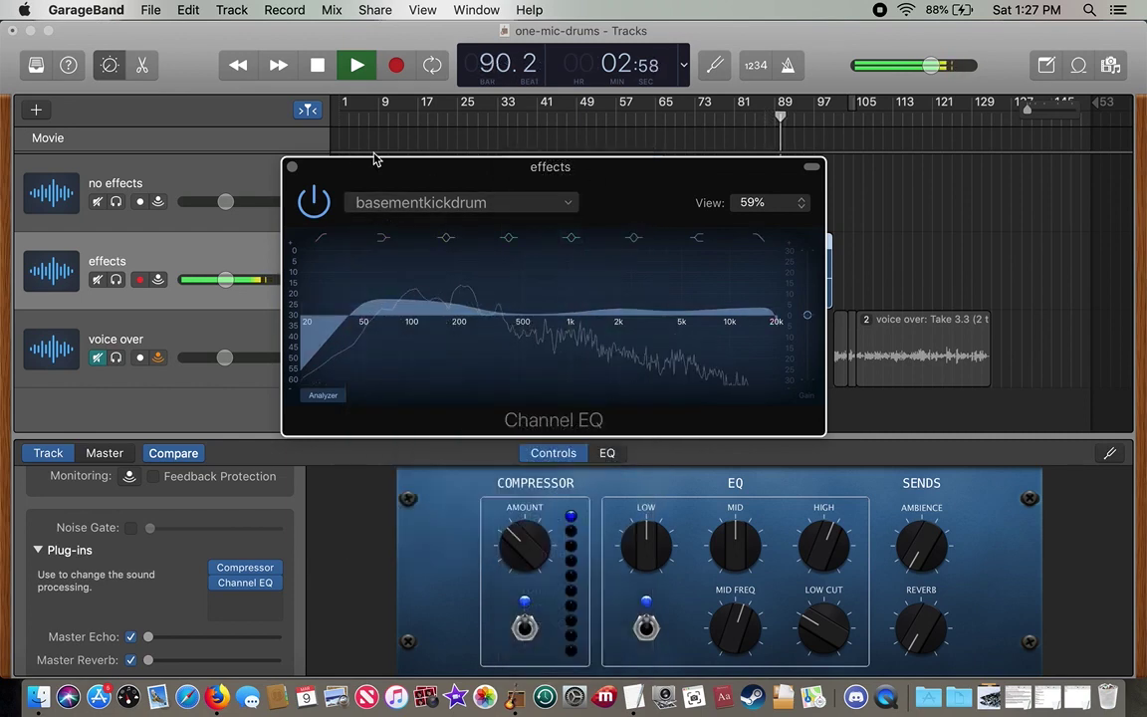
{"action": "left_click", "coordinate": [292, 168]}
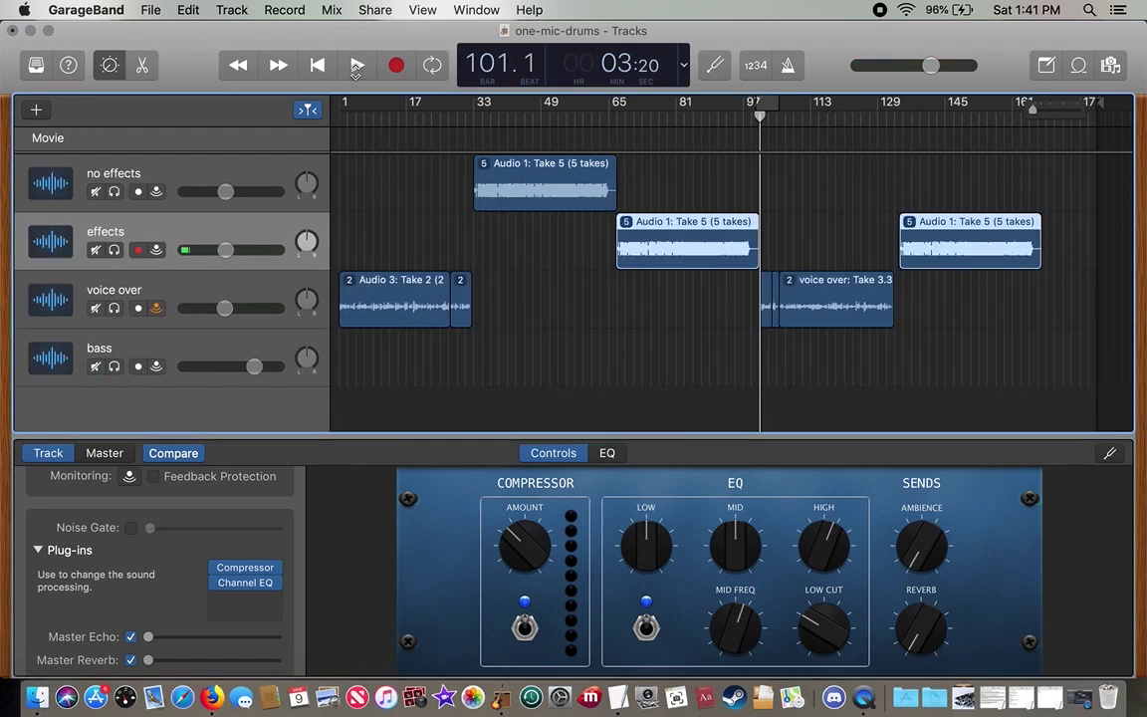
Step: Play the arrangement with the new bass track and second effects-track take
{"action": "left_click", "coordinate": [357, 66]}
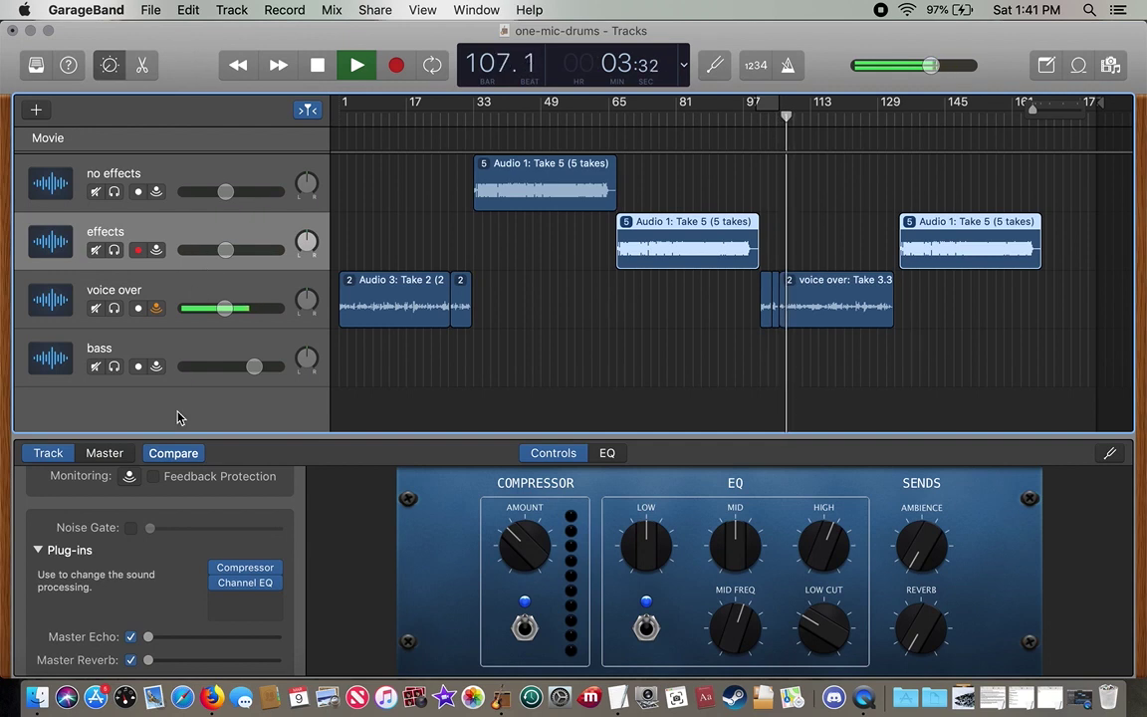
{"action": "mouse_move", "coordinate": [239, 567]}
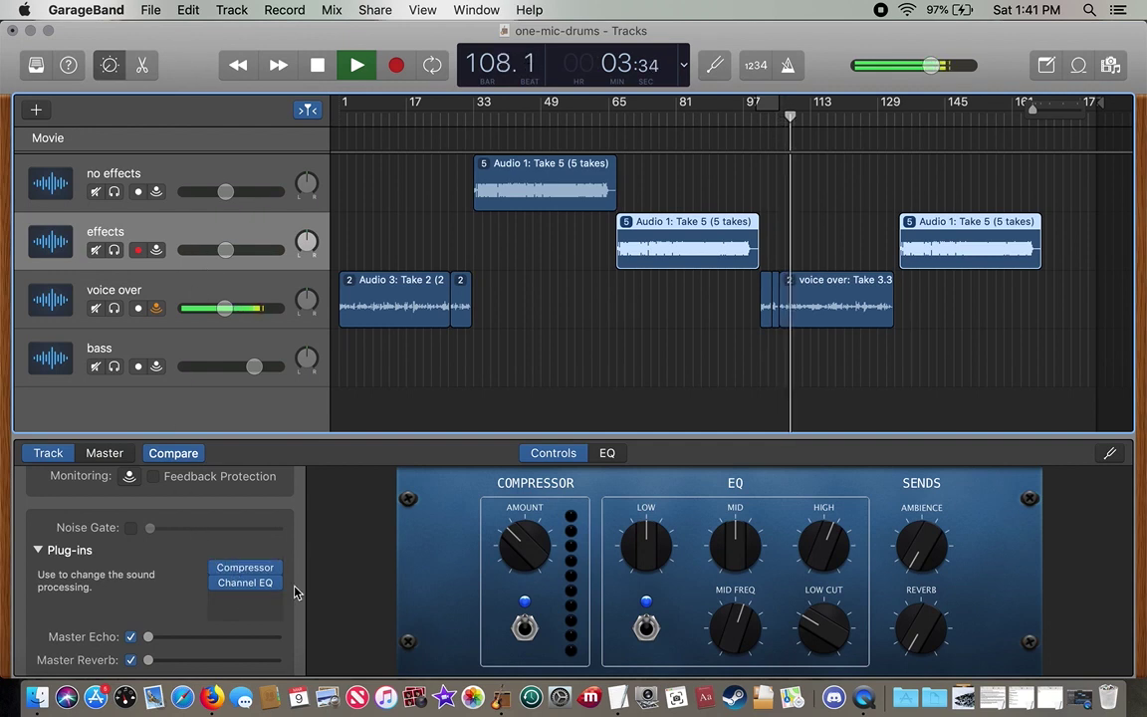
{"action": "left_click", "coordinate": [244, 568]}
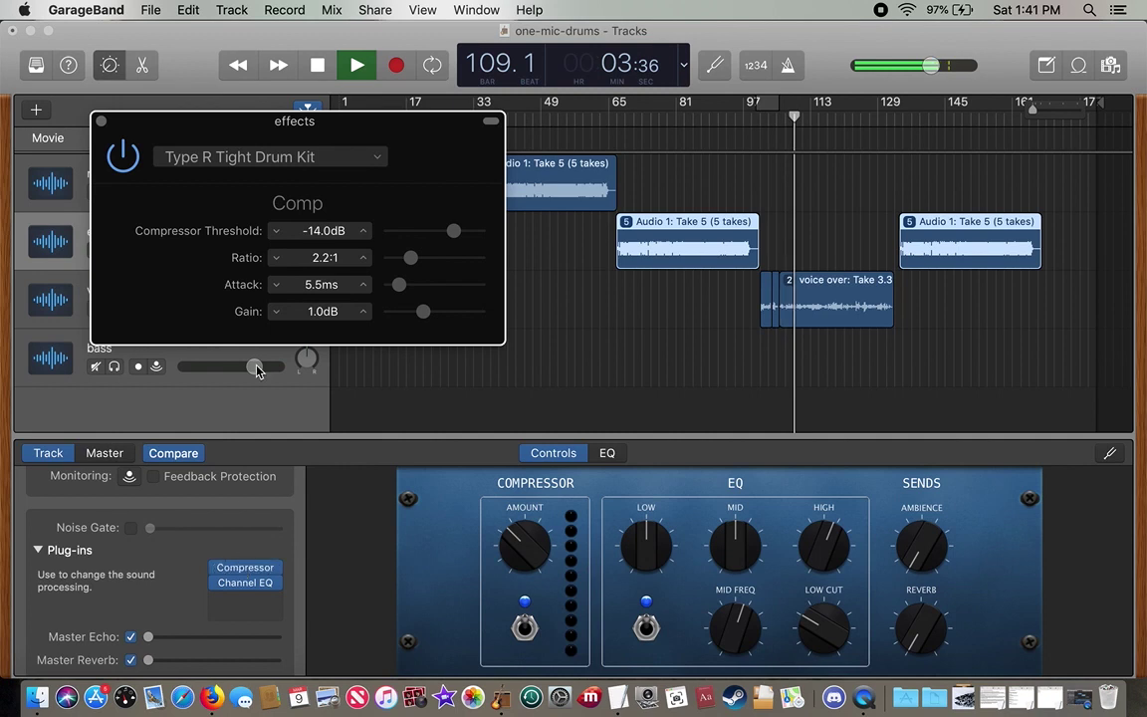
{"action": "left_click", "coordinate": [376, 156]}
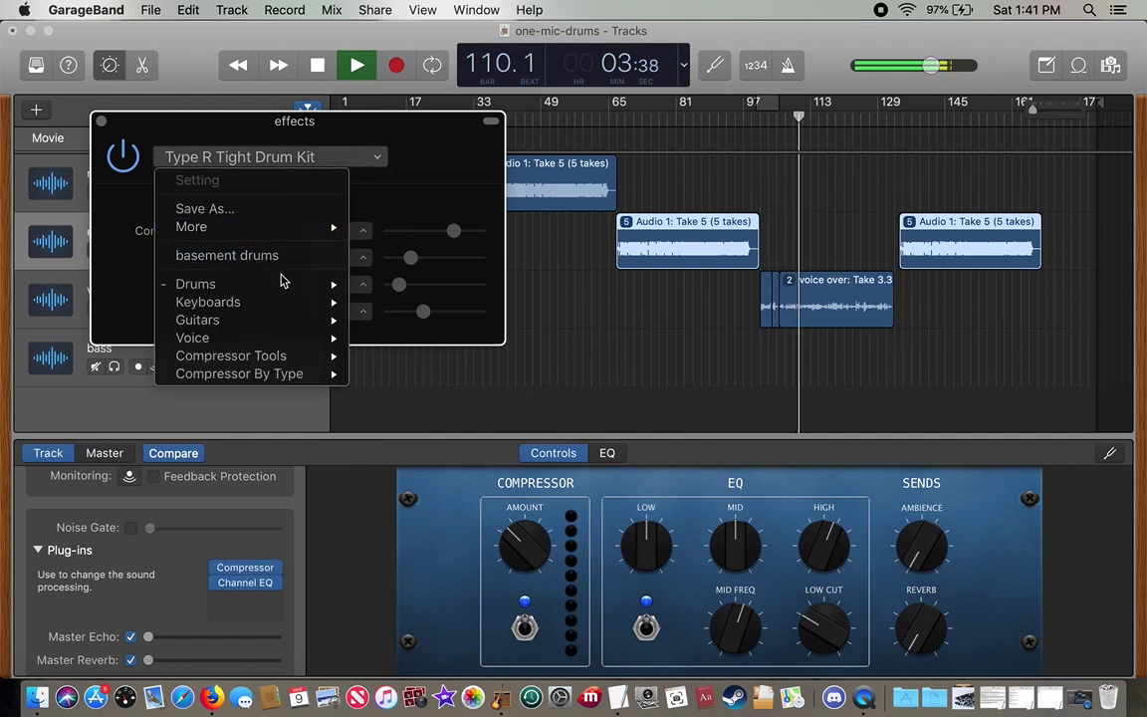
{"action": "mouse_move", "coordinate": [282, 285]}
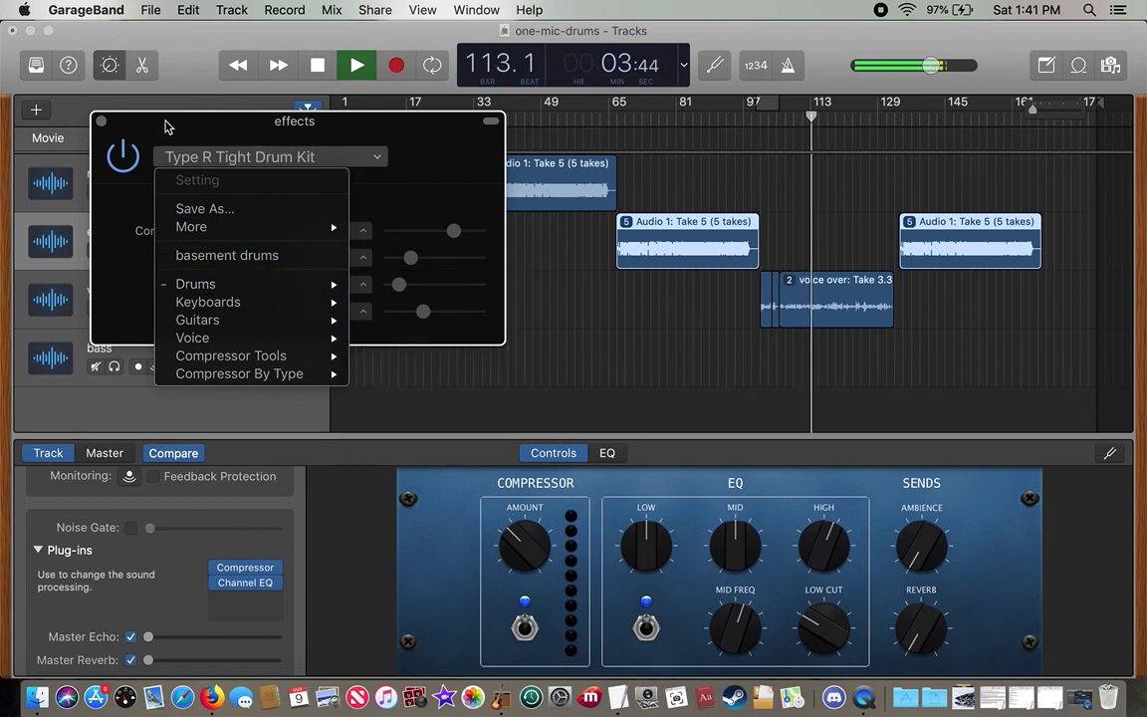
{"action": "left_click", "coordinate": [104, 123]}
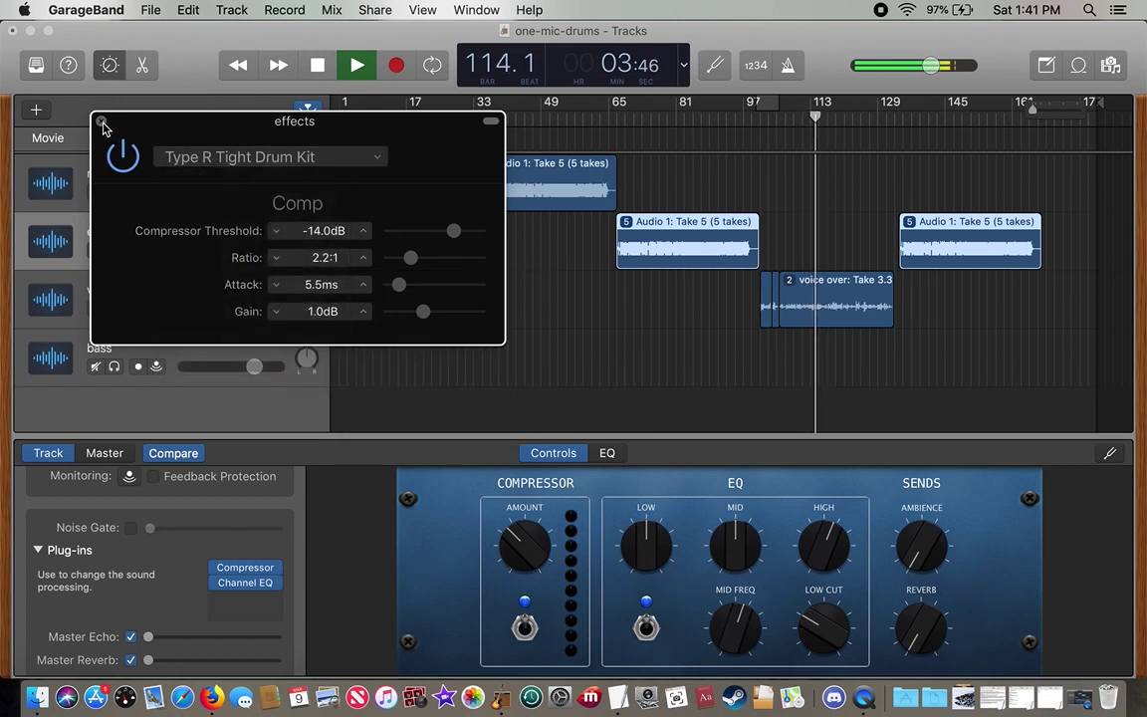
{"action": "left_click", "coordinate": [103, 123]}
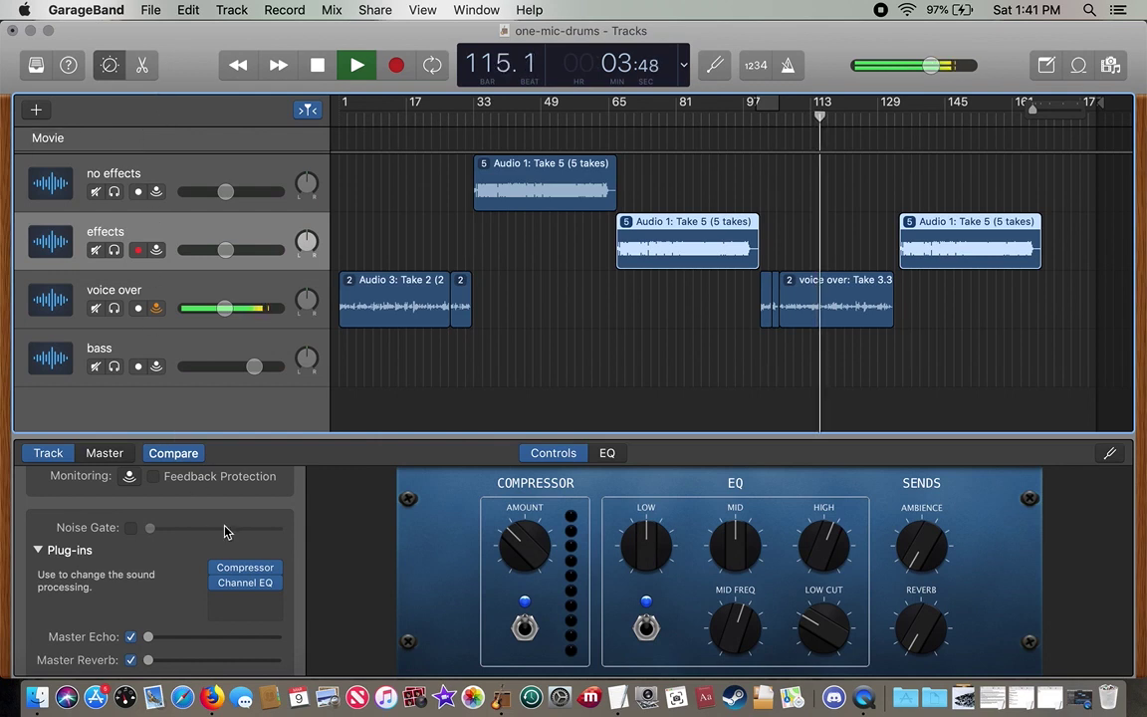
Step: Briefly recheck the Compressor, then open the Channel EQ, keeping the basementkickdrum preset
{"action": "left_click", "coordinate": [243, 565]}
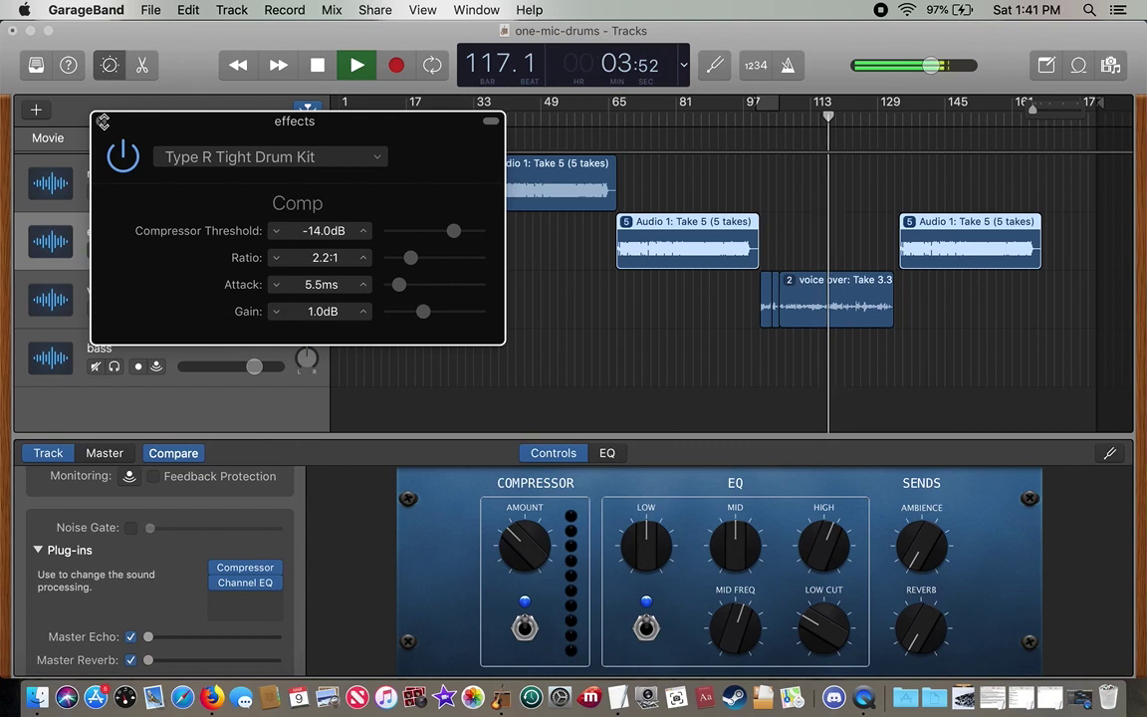
{"action": "left_click", "coordinate": [100, 120]}
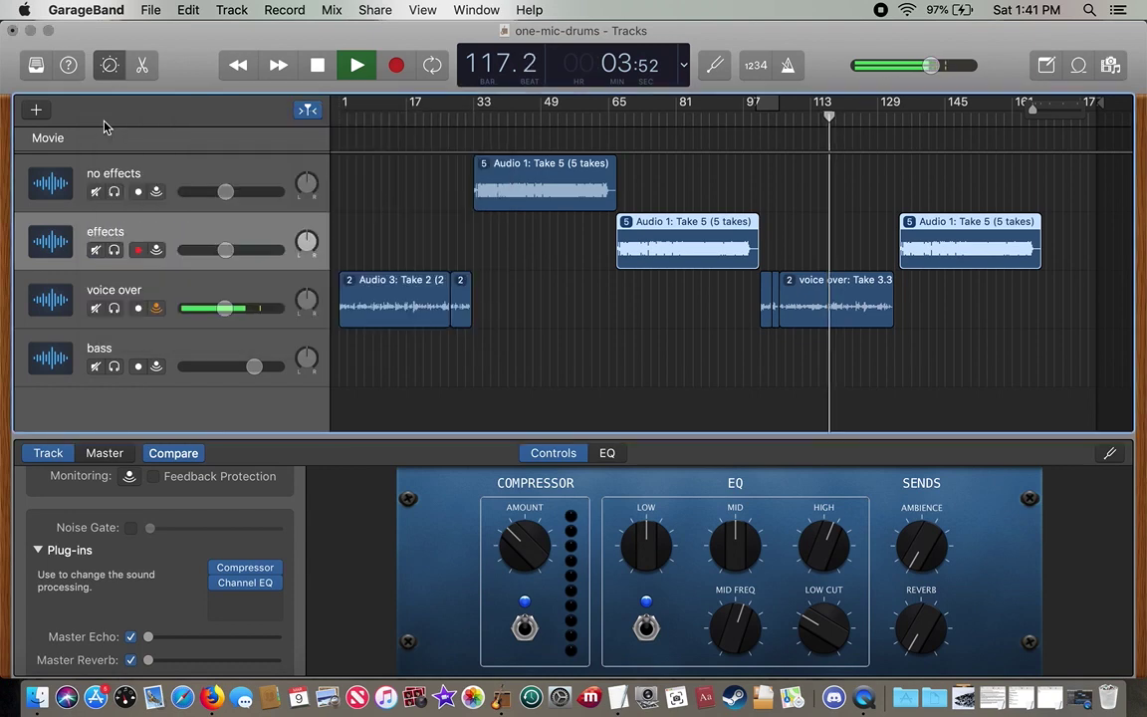
{"action": "left_click", "coordinate": [243, 581]}
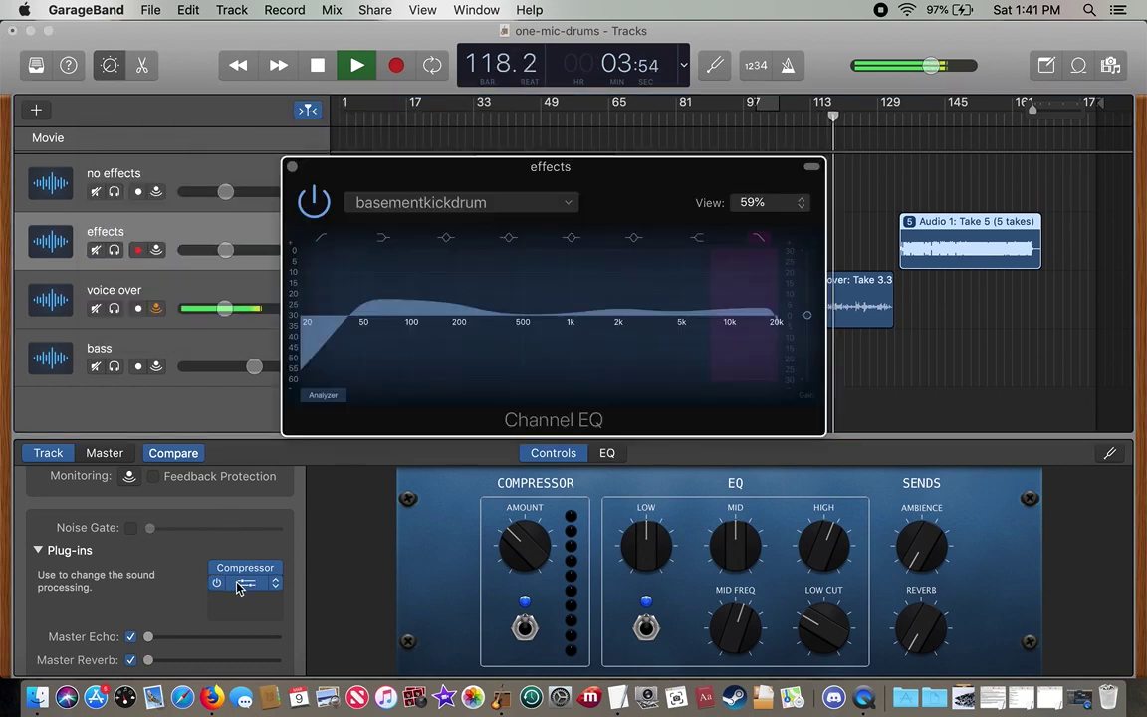
{"action": "left_click", "coordinate": [571, 203]}
{"action": "mouse_move", "coordinate": [438, 441]}
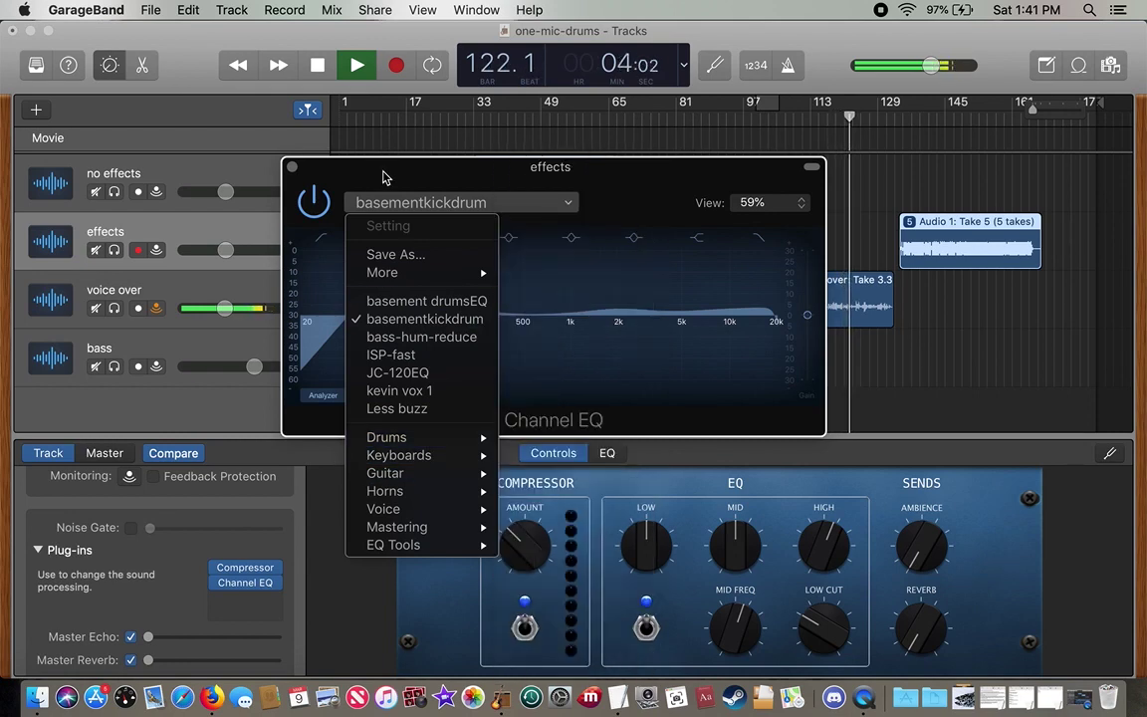
{"action": "left_click", "coordinate": [430, 184]}
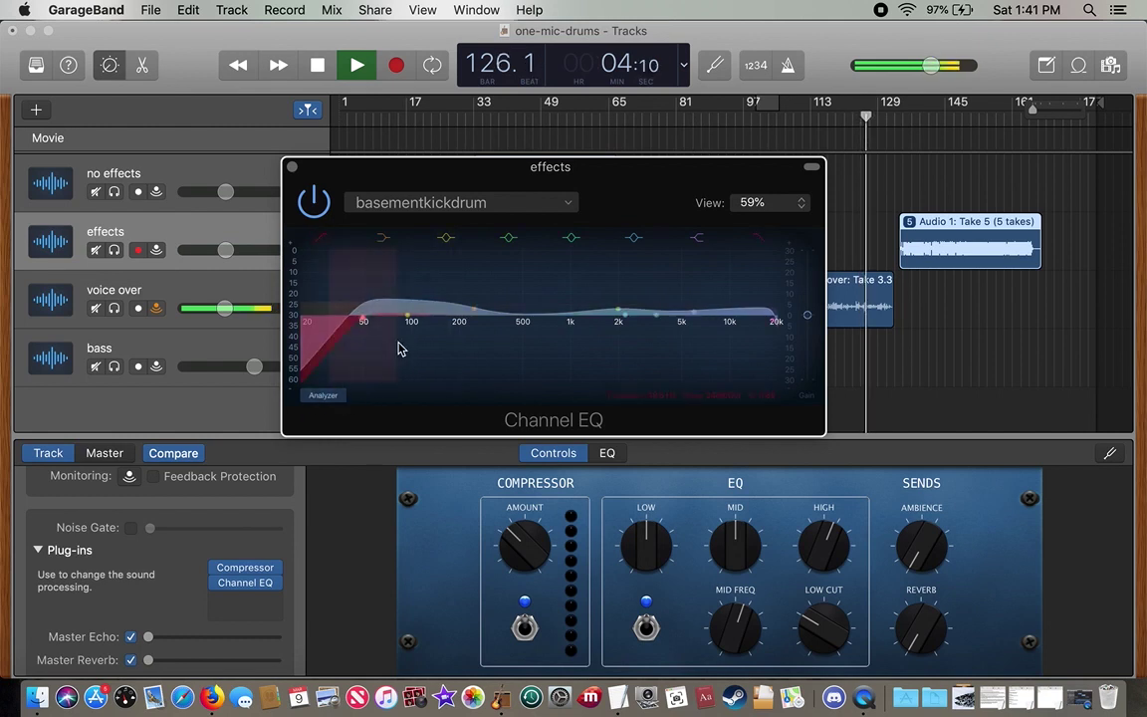
Step: Close the Channel EQ window to see all four tracks during playback
{"action": "left_click", "coordinate": [292, 167]}
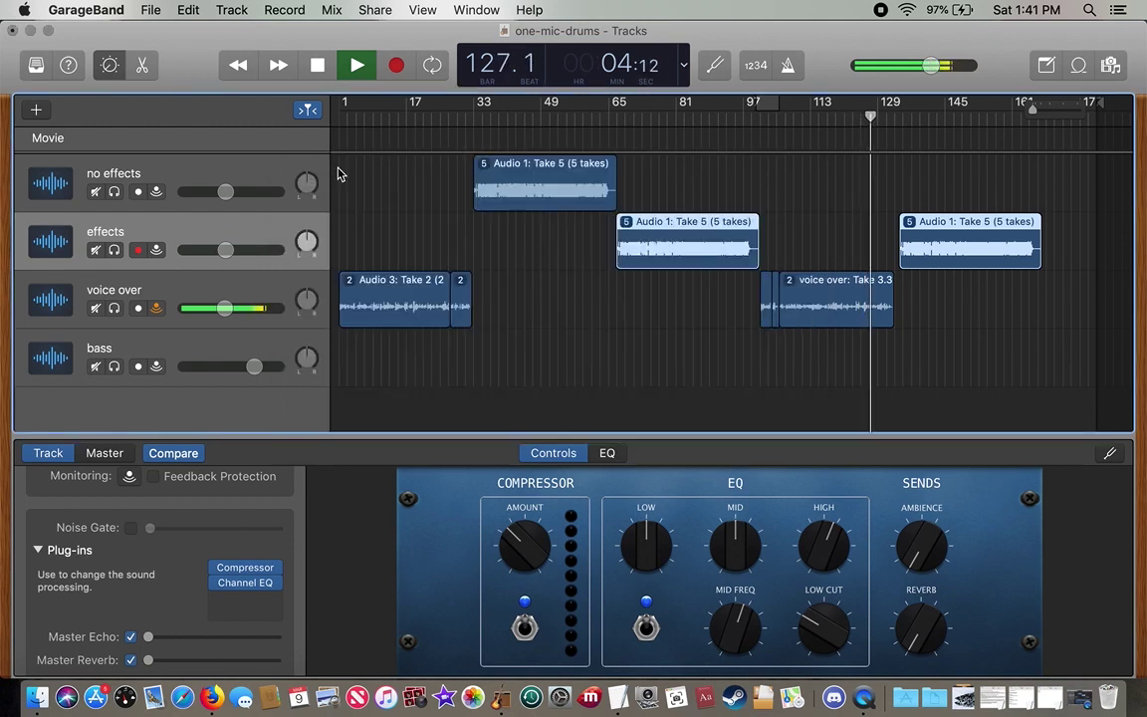